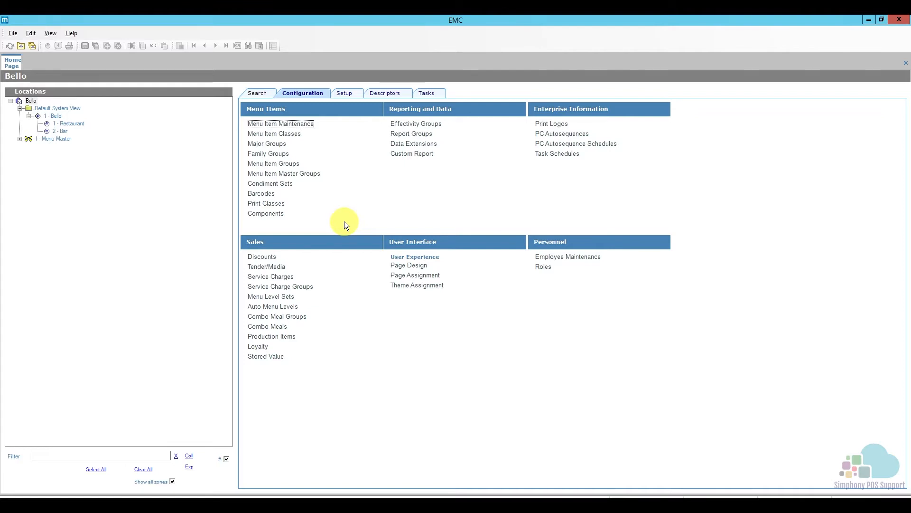
# - Open Menu Item Maintenance, list all menu item master records and widen the Name column
pyautogui.click(305, 124)
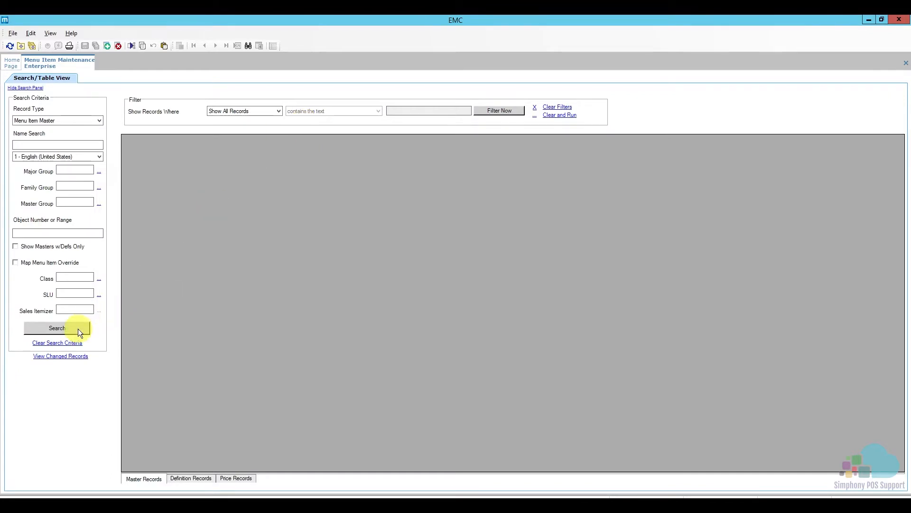
pyautogui.click(78, 329)
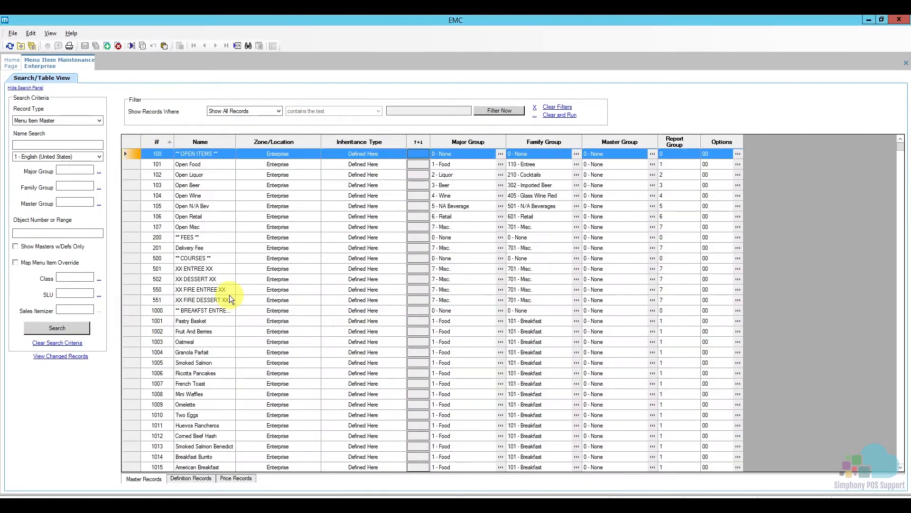
pyautogui.moveTo(234, 143); pyautogui.dragTo(250, 142)
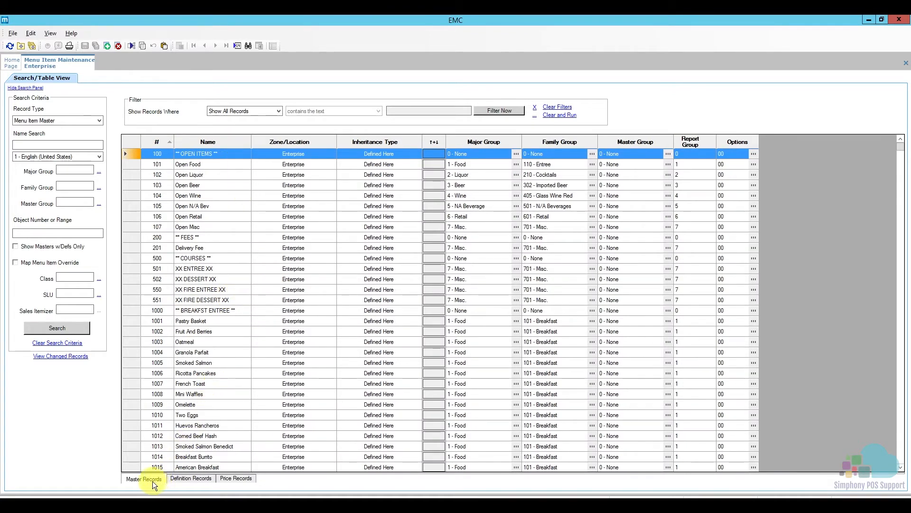
# - Review the definition and price records, return to the master records and widen the Name column
pyautogui.click(192, 480)
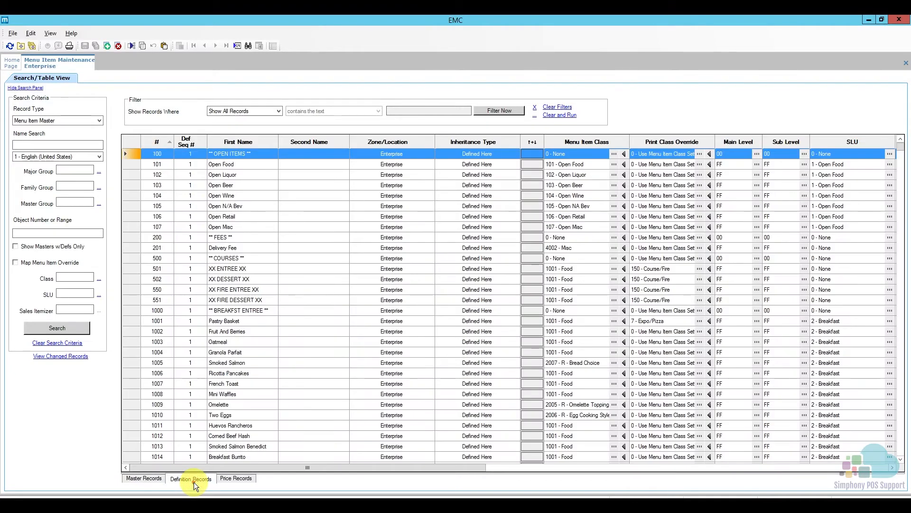
pyautogui.click(241, 479)
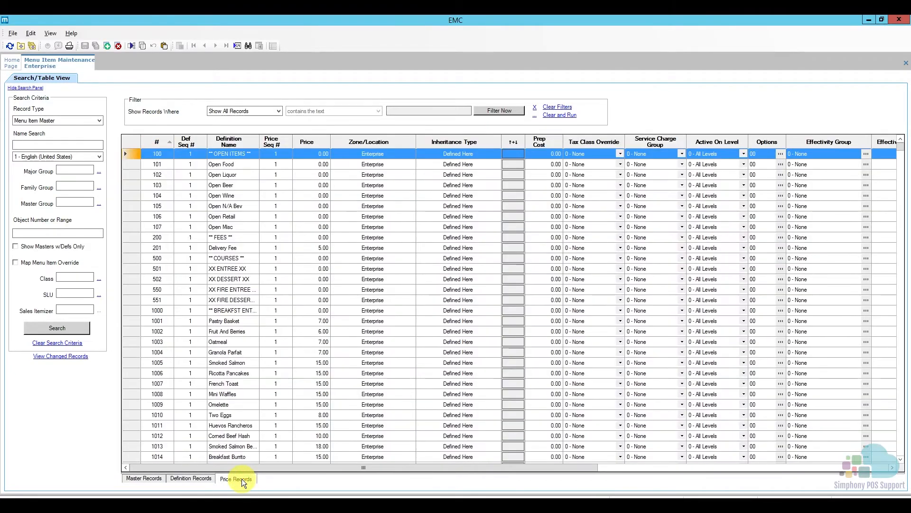
pyautogui.click(154, 478)
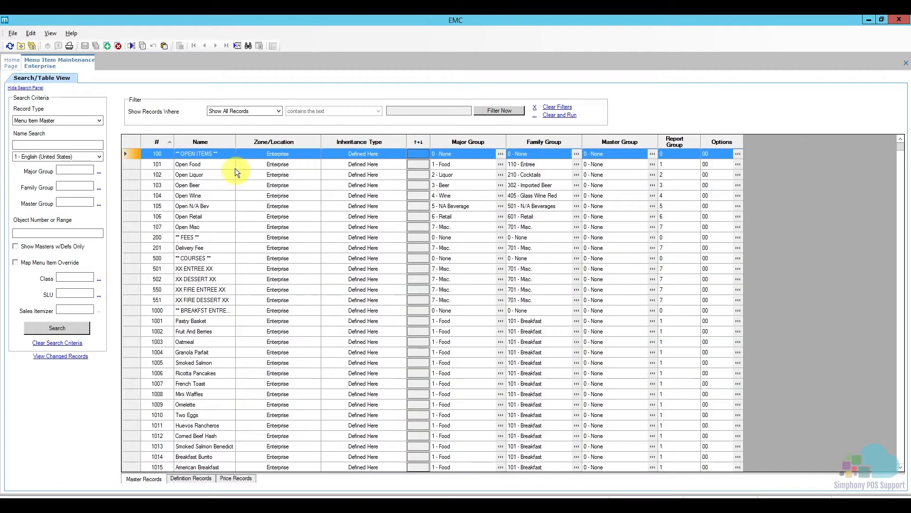
pyautogui.moveTo(236, 142); pyautogui.dragTo(255, 141)
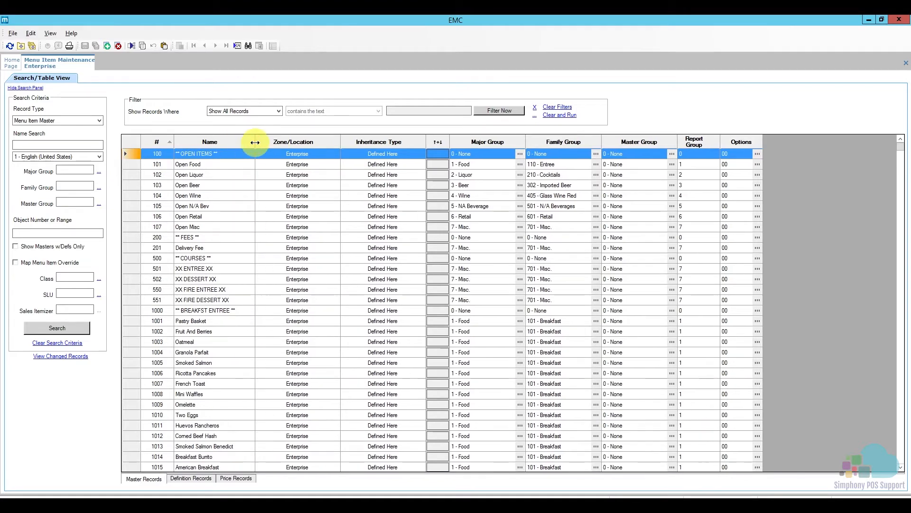
# - Start adding a master record from a template, using record 1018 Avocado Toast as the master to copy
pyautogui.scroll(-2, 263, 349)
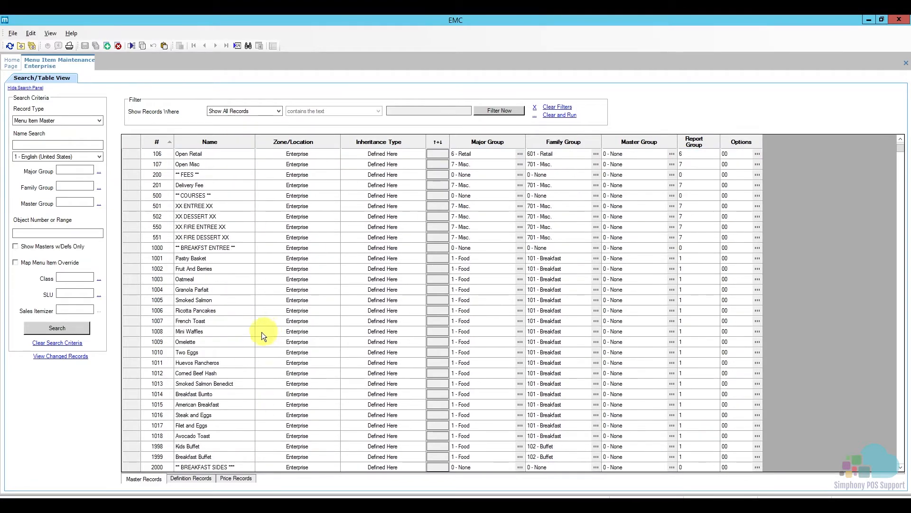
pyautogui.scroll(-5, 261, 332)
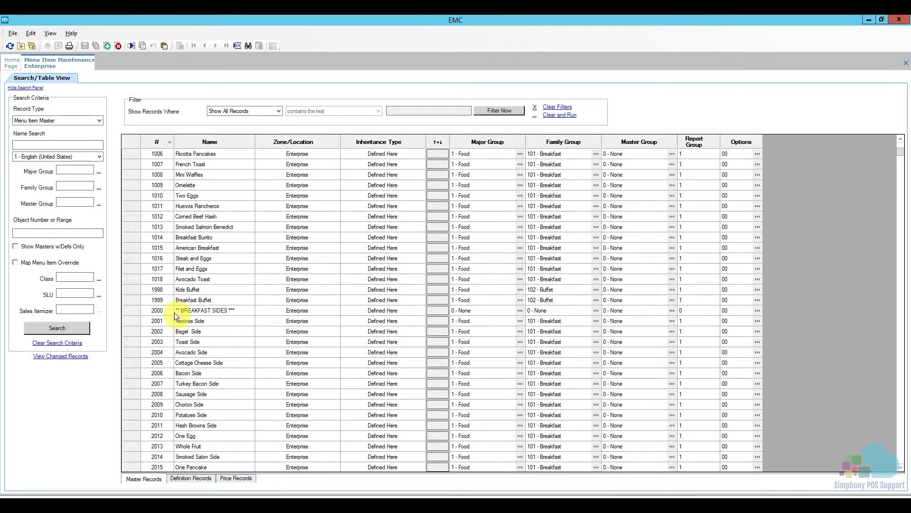
pyautogui.click(132, 278)
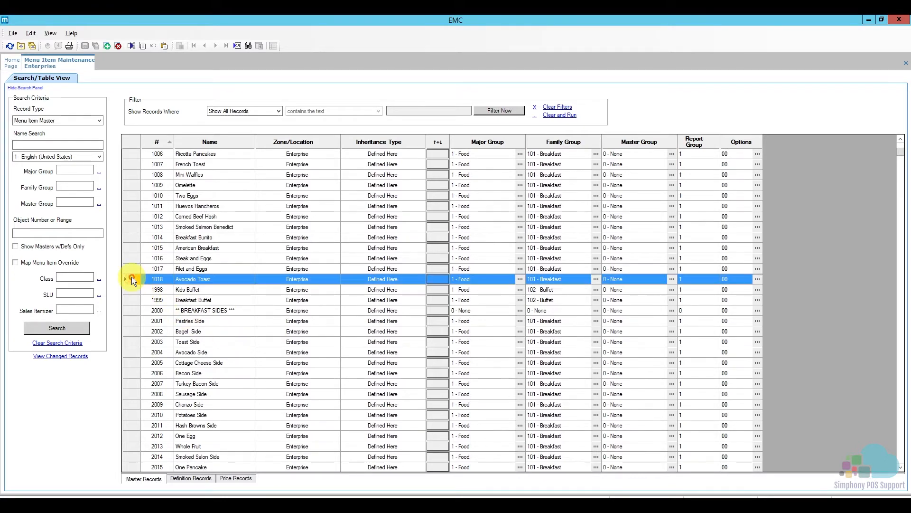
pyautogui.scroll(3, 232, 260)
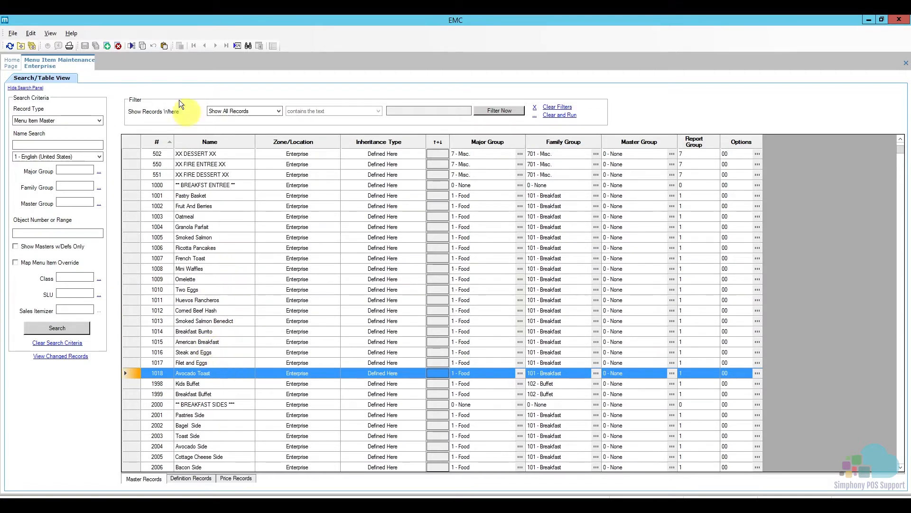
pyautogui.click(109, 46)
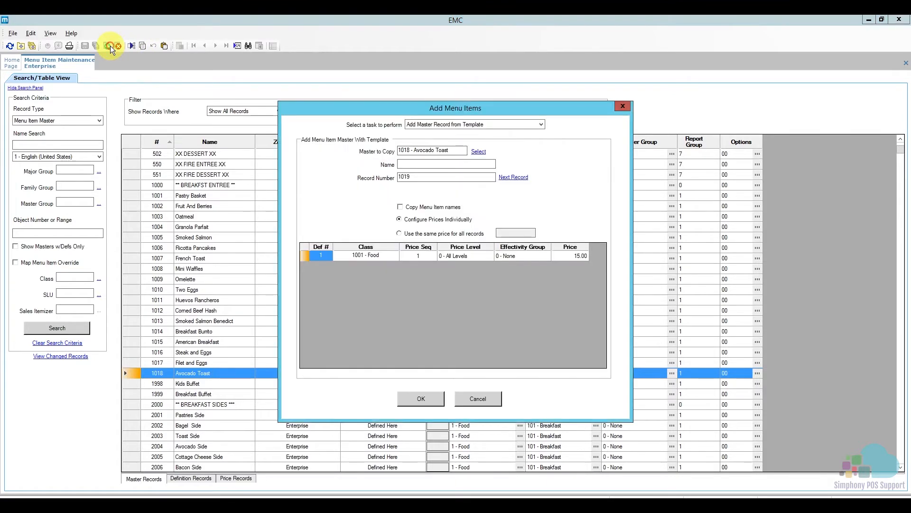
pyautogui.click(440, 124)
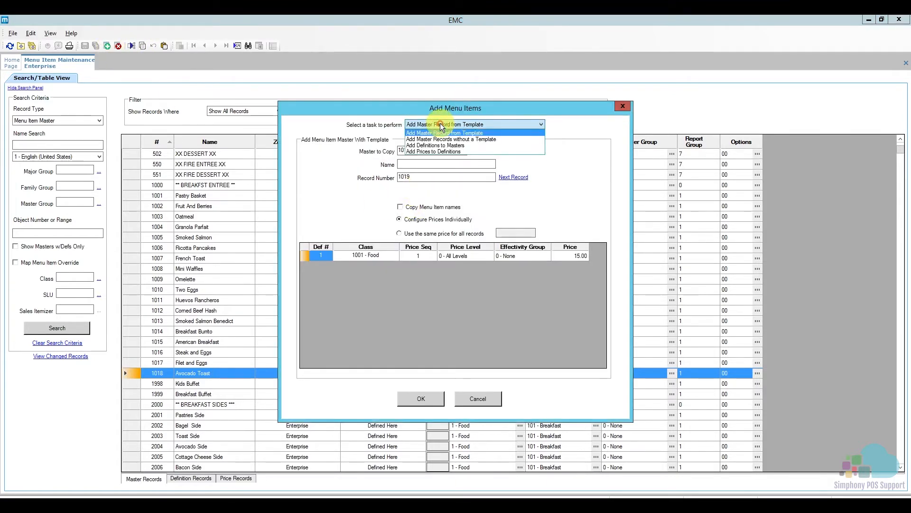
pyautogui.click(492, 134)
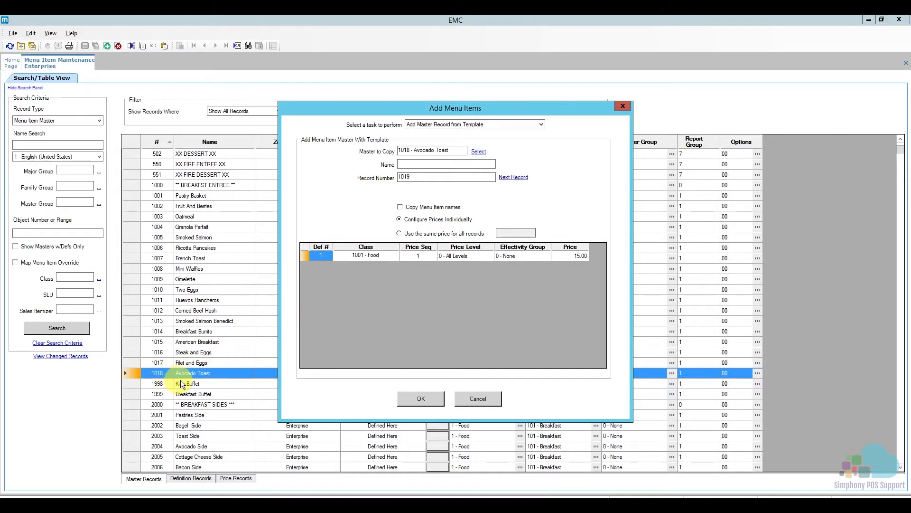
# - Name the new menu item "New Item 1"
pyautogui.click(408, 165)
pyautogui.write('New Menu')
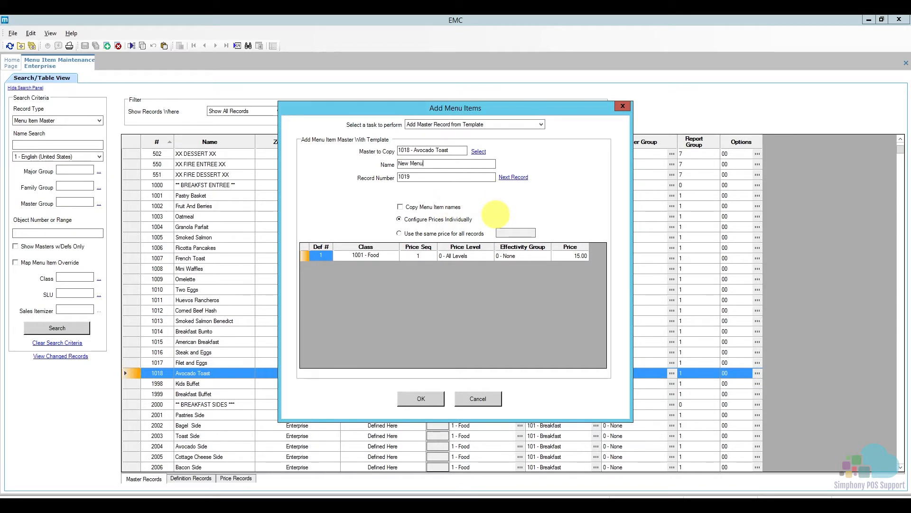
pyautogui.press('BackSpace')
pyautogui.press('BackSpace')
pyautogui.press('BackSpace')
pyautogui.press('BackSpace')
pyautogui.write('Item 1')
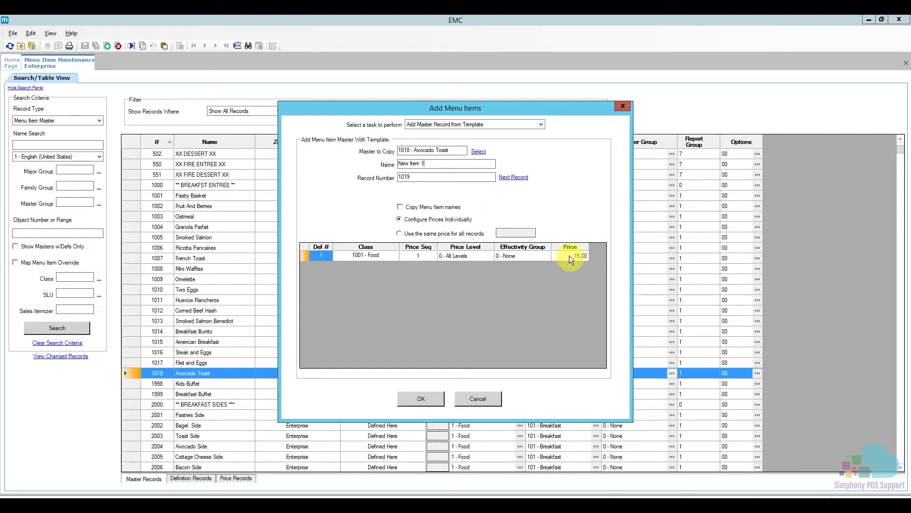
# - Set the new item's price to 14, add the record and accept the offer to add another item
pyautogui.click(571, 259)
pyautogui.write('14')
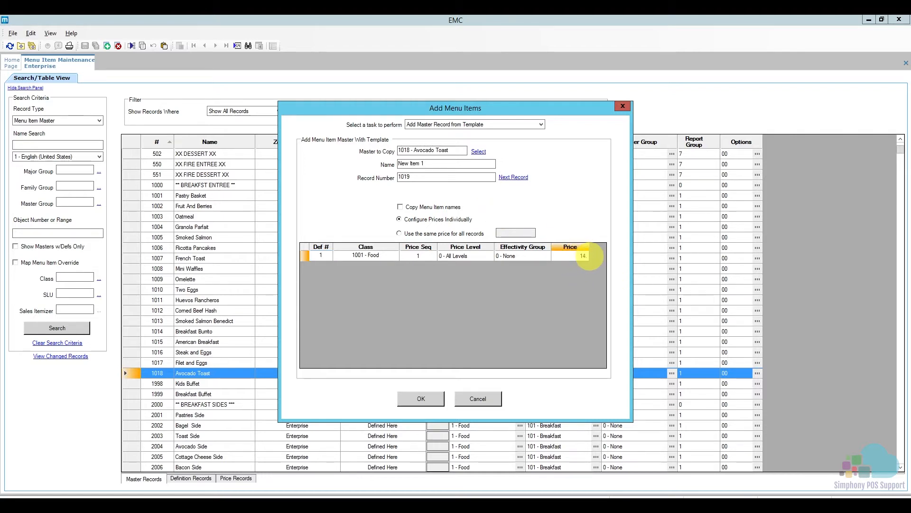
pyautogui.click(419, 396)
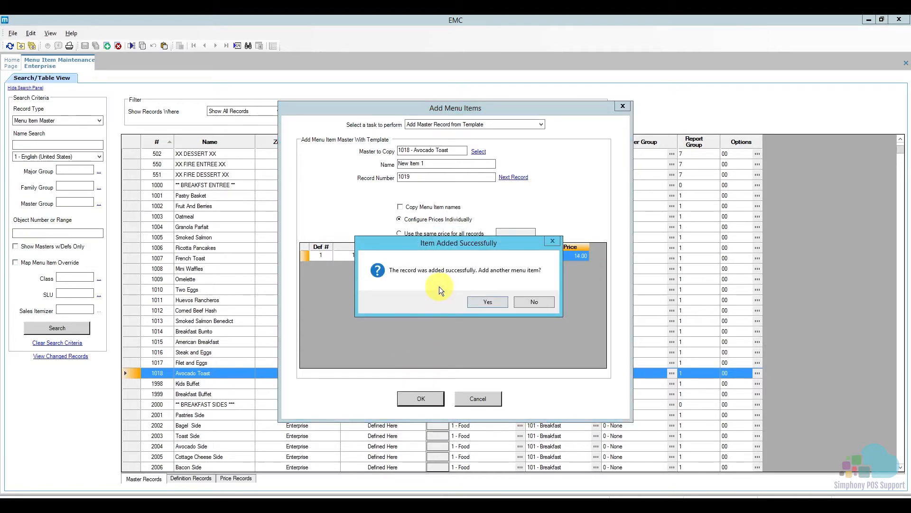
pyautogui.click(486, 302)
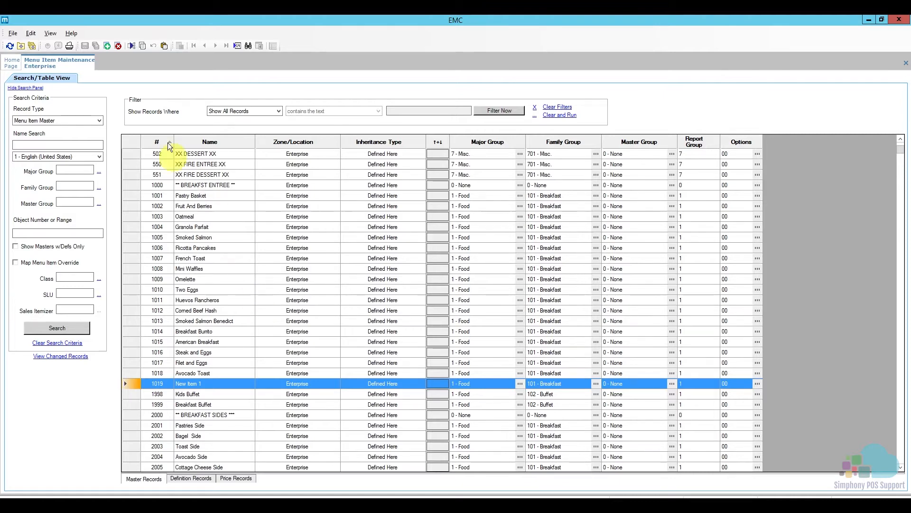
# - Add blank master records without a template for the record number range 1020-1040
pyautogui.click(107, 47)
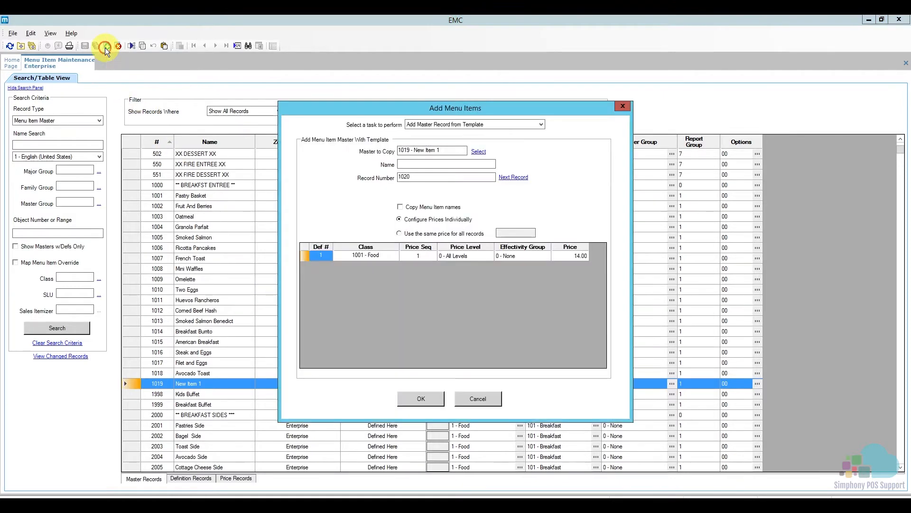
pyautogui.click(488, 124)
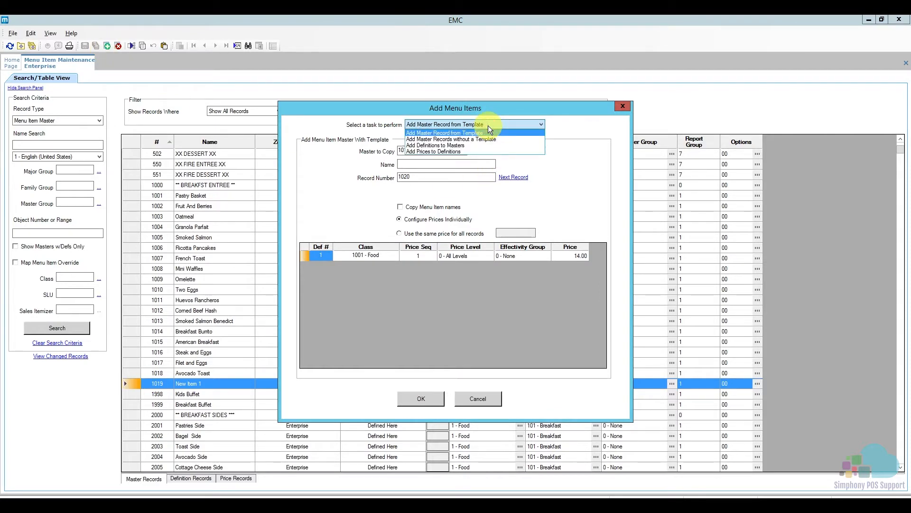
pyautogui.click(509, 140)
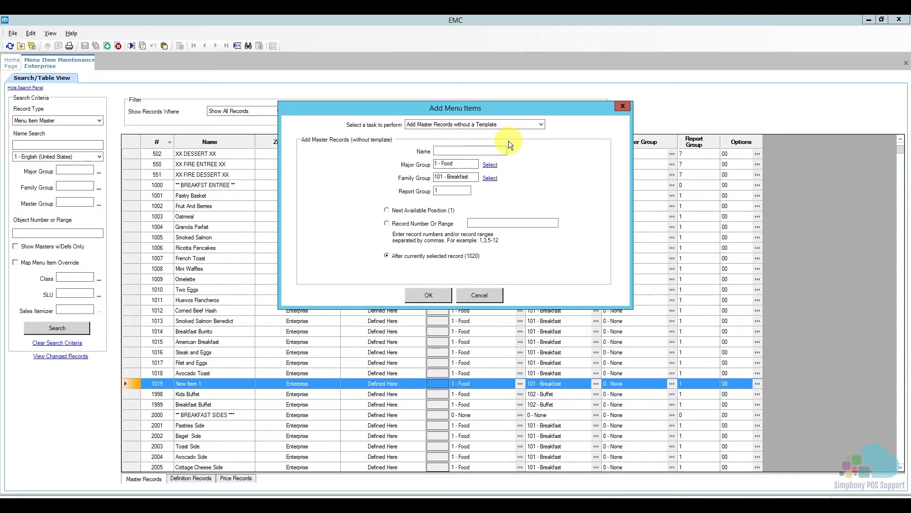
pyautogui.click(457, 151)
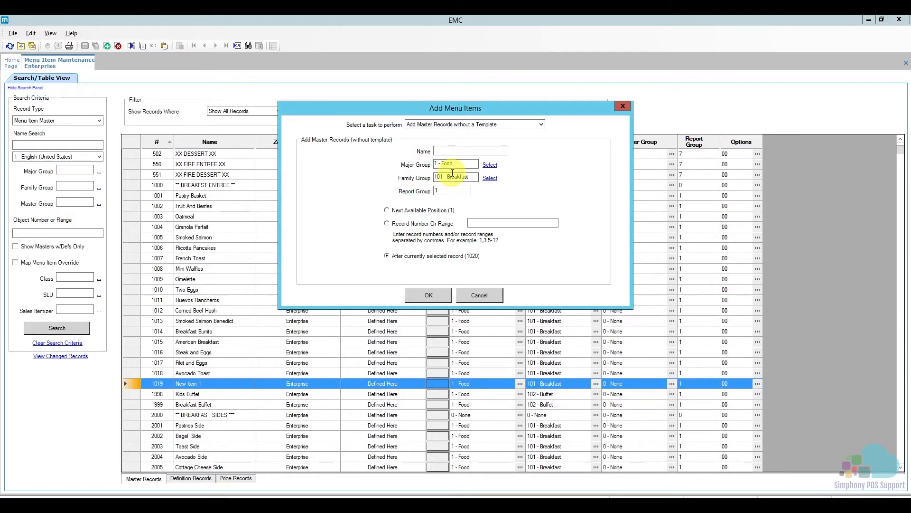
pyautogui.click(415, 225)
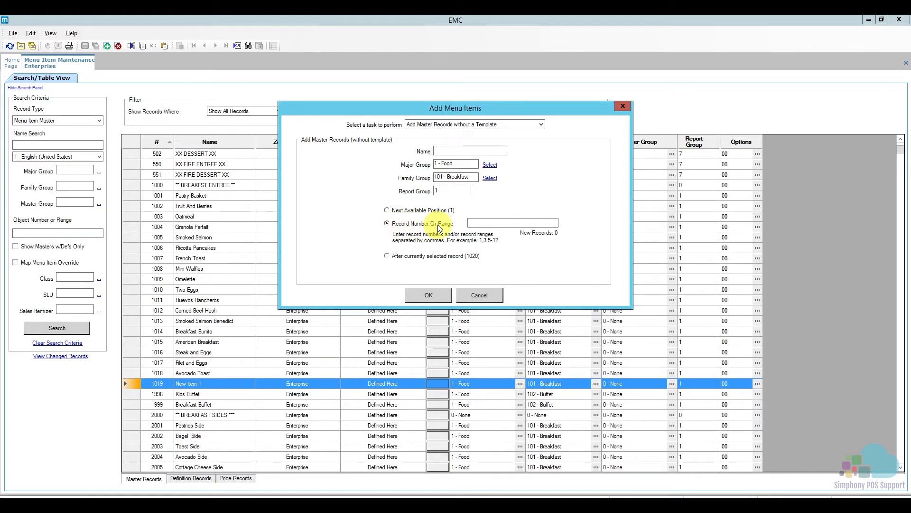
pyautogui.click(472, 223)
pyautogui.write('1020')
pyautogui.write('-')
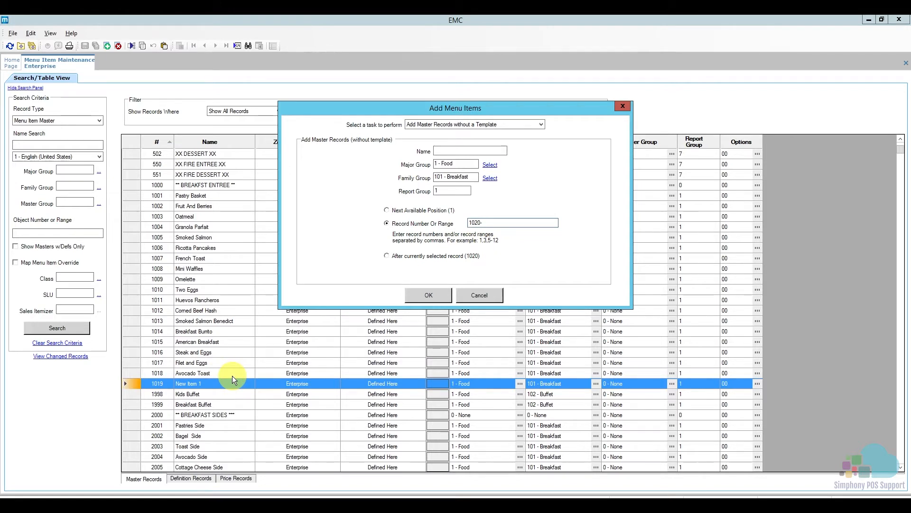
pyautogui.write('1040')
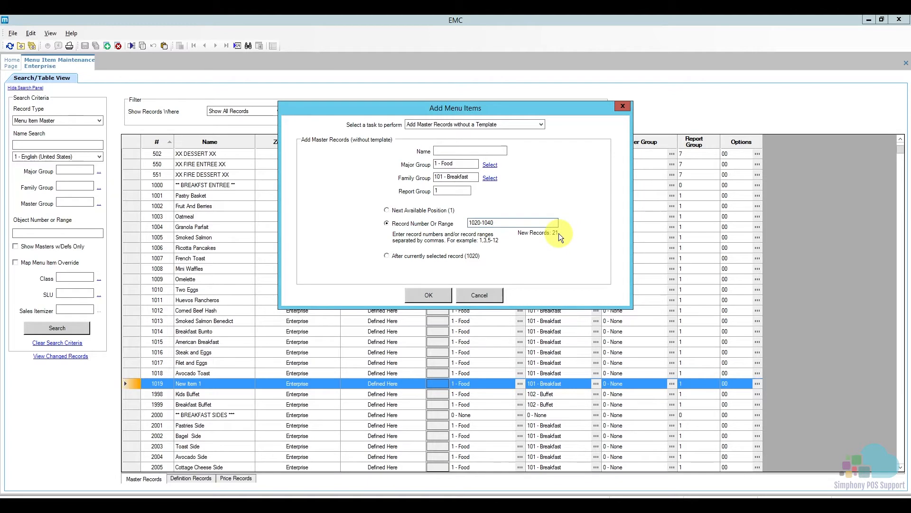
pyautogui.click(443, 294)
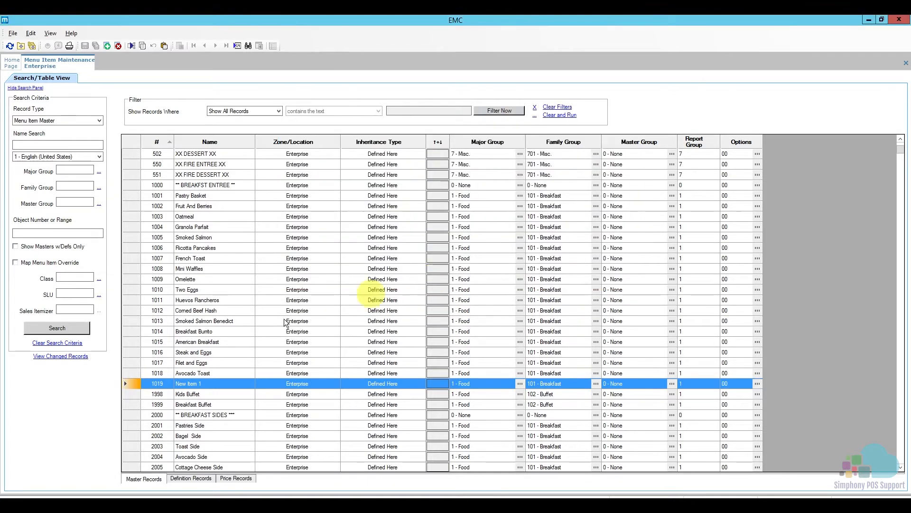
# - Refresh the master records table and go to the name of new record 1020
pyautogui.click(9, 45)
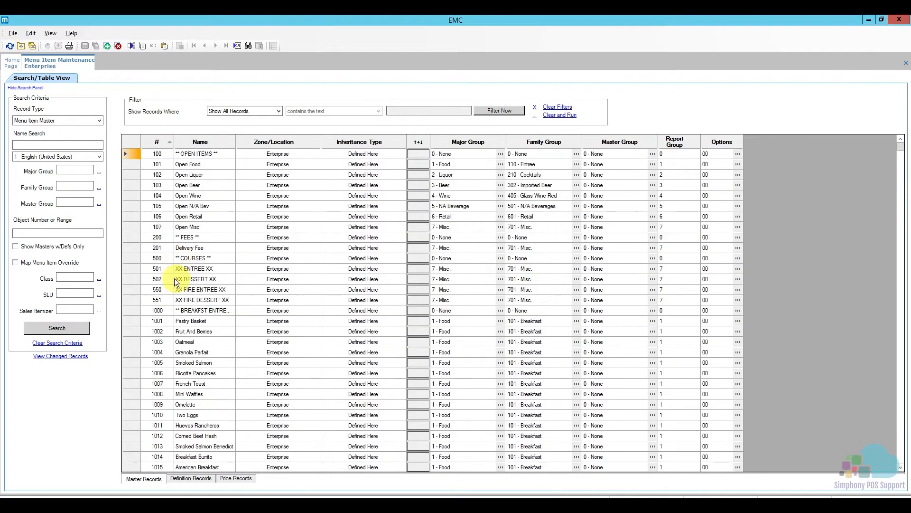
pyautogui.click(195, 339)
pyautogui.scroll(-10, 213, 345)
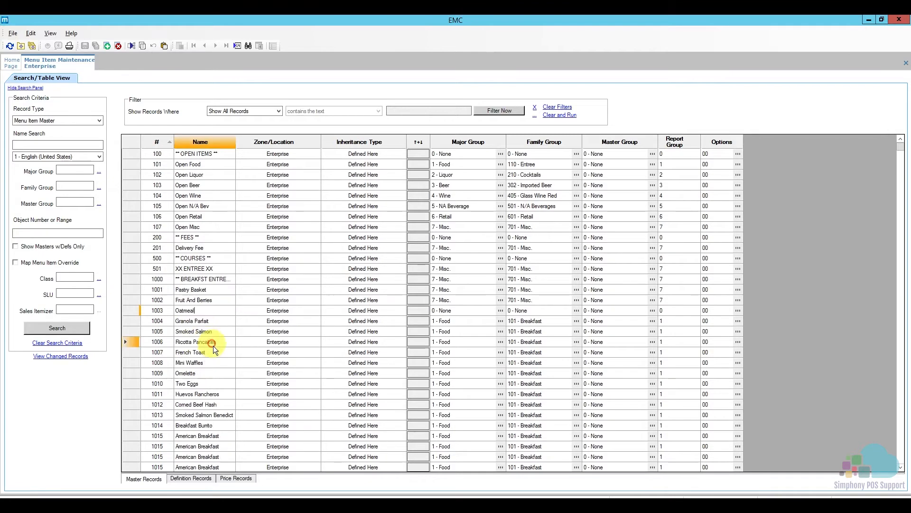
pyautogui.moveTo(137, 206); pyautogui.dragTo(135, 397)
pyautogui.click(210, 206)
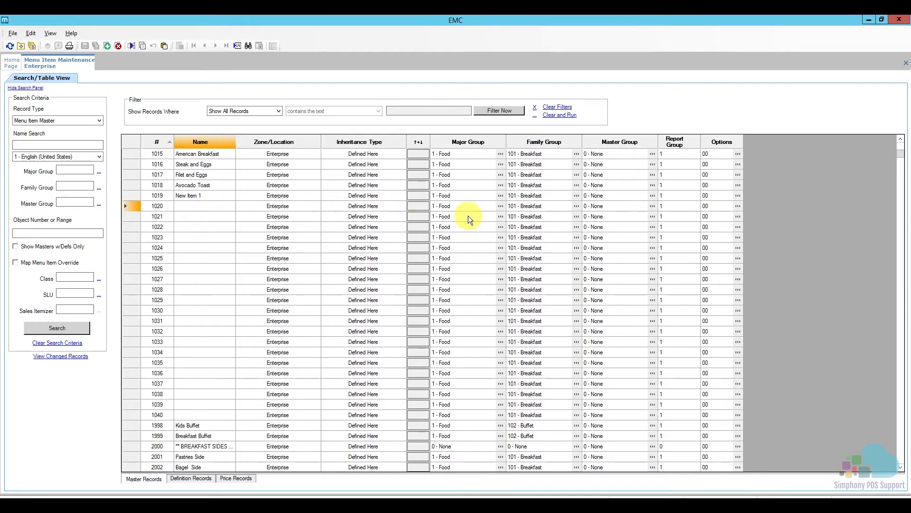
# - Copy the name "New Item 1" from record 1019 into the names of records 1020 through 1024
pyautogui.click(167, 193)
pyautogui.click(210, 197)
pyautogui.moveTo(210, 197); pyautogui.dragTo(173, 200)
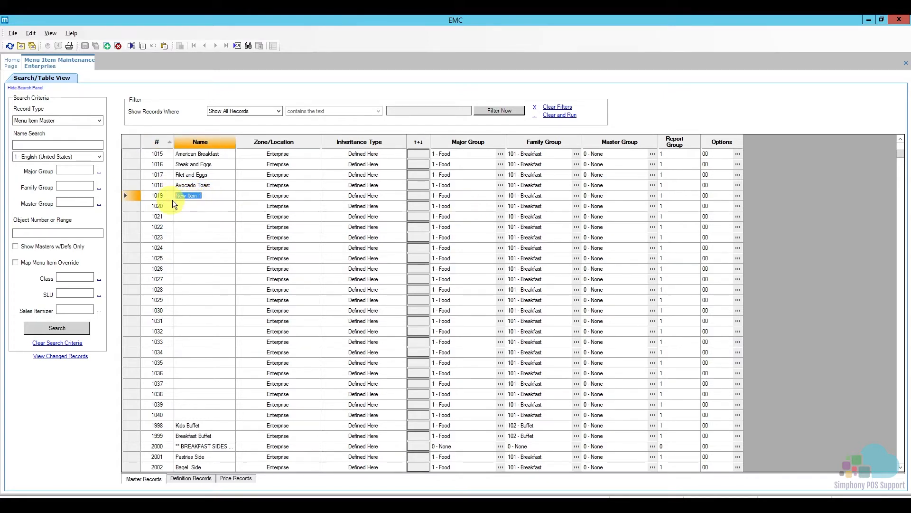
pyautogui.hotkey('ctrl', 'c')
pyautogui.click(195, 207)
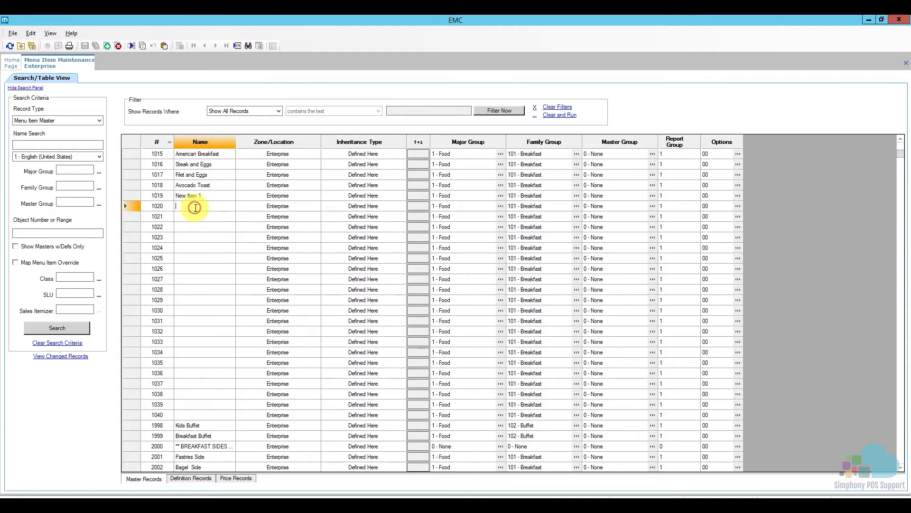
pyautogui.hotkey('ctrl', 'v')
pyautogui.click(203, 218)
pyautogui.hotkey('ctrl', 'v')
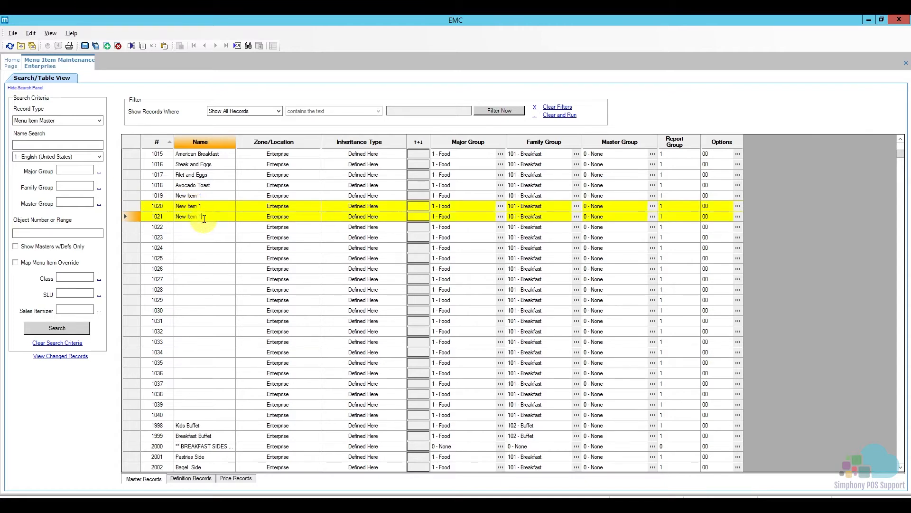
pyautogui.click(212, 233)
pyautogui.hotkey('ctrl', 'v')
pyautogui.click(206, 238)
pyautogui.hotkey('ctrl', 'v')
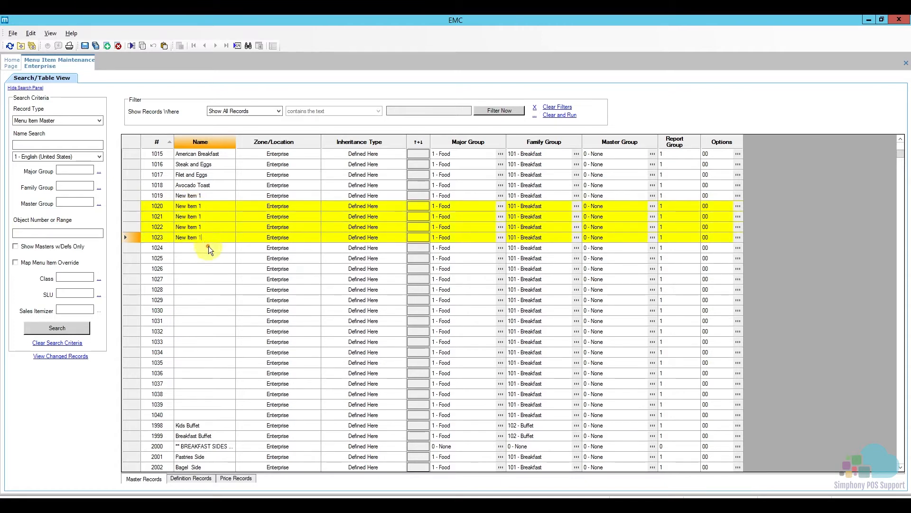
pyautogui.click(209, 246)
pyautogui.hotkey('ctrl', 'v')
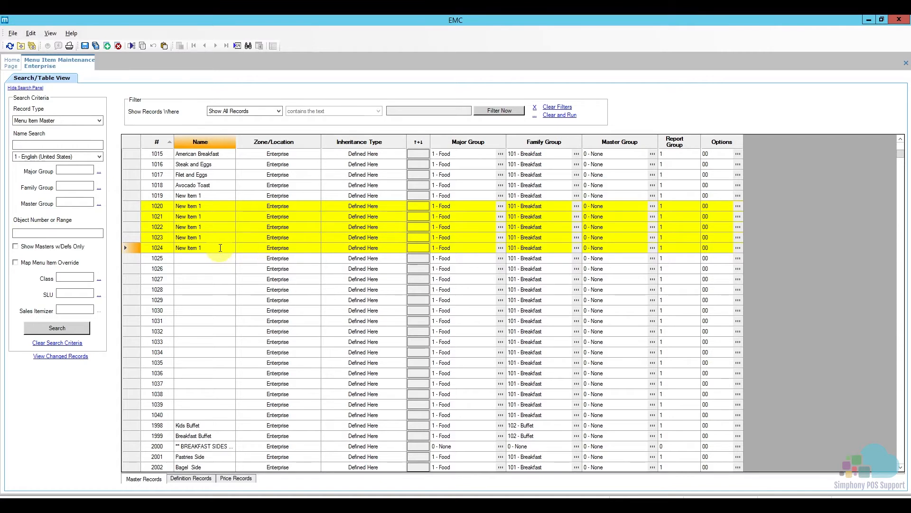
# - Save the copied names and start adding definitions to master records 1020 through 1024
pyautogui.click(85, 46)
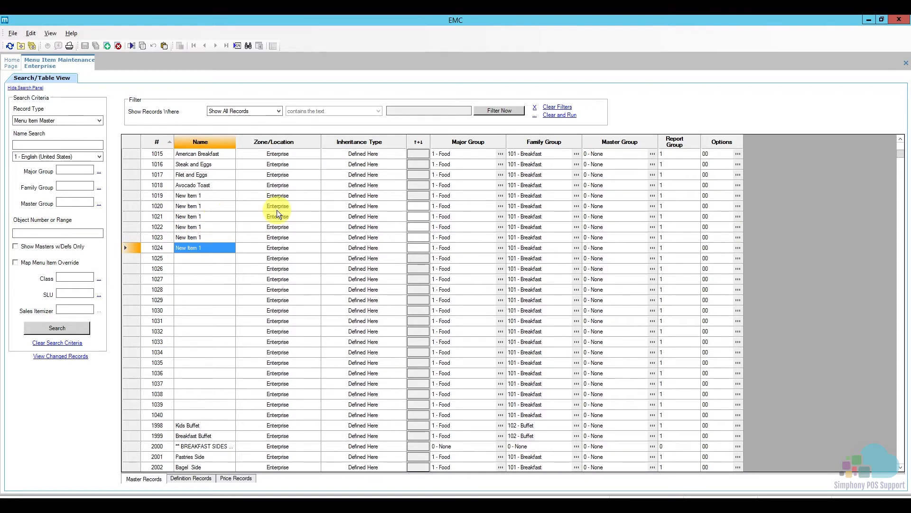
pyautogui.moveTo(132, 195); pyautogui.dragTo(133, 244)
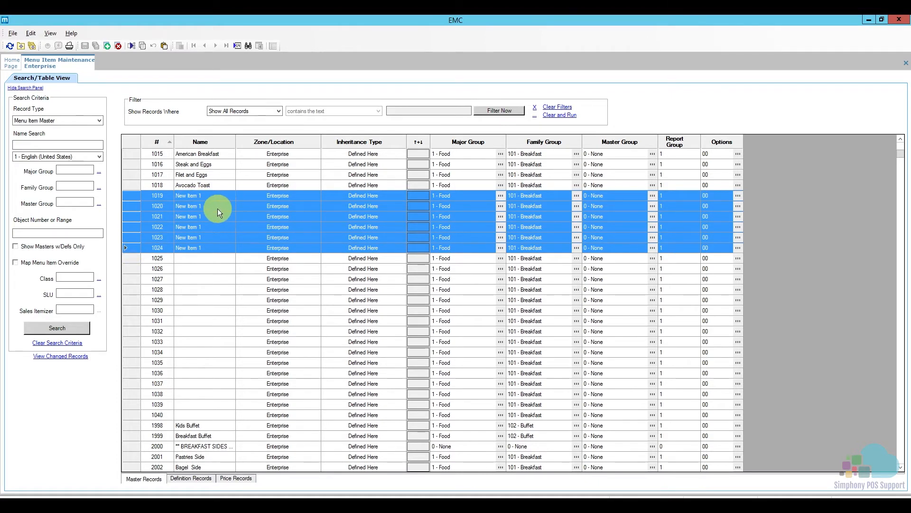
pyautogui.click(137, 217)
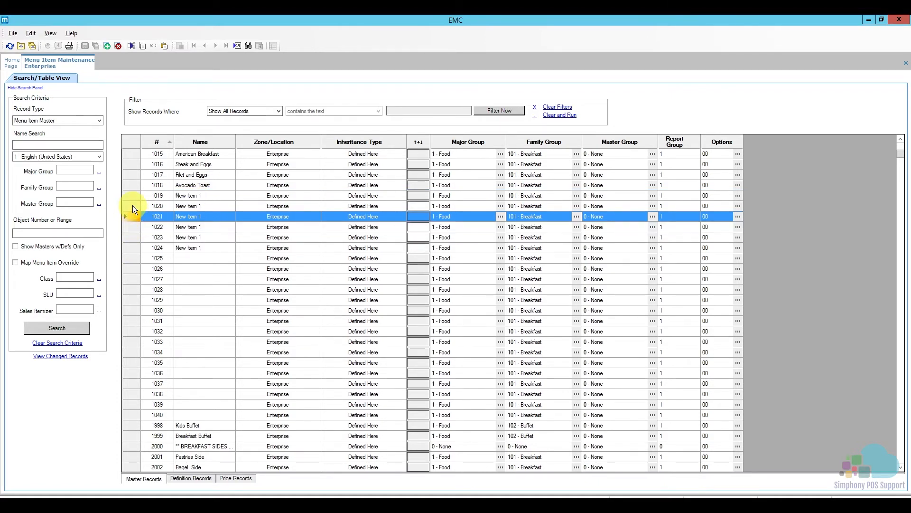
pyautogui.moveTo(133, 205); pyautogui.dragTo(129, 247)
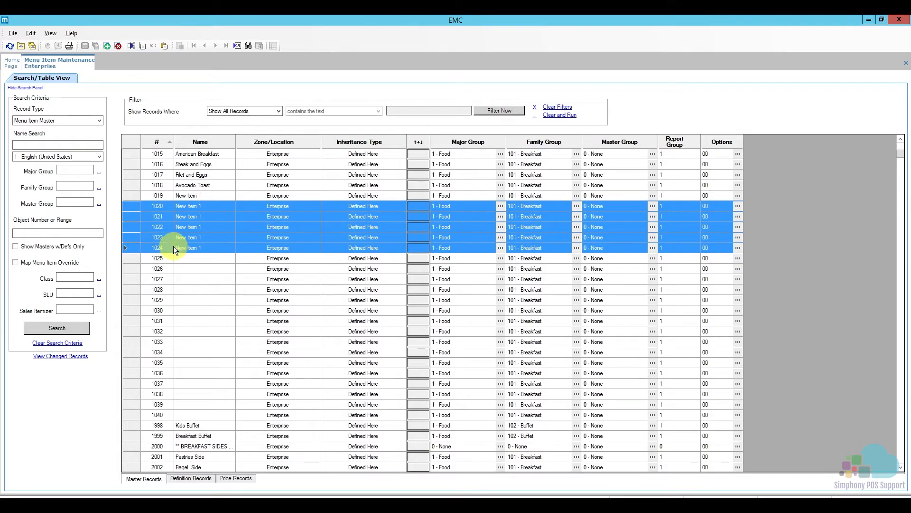
pyautogui.click(107, 46)
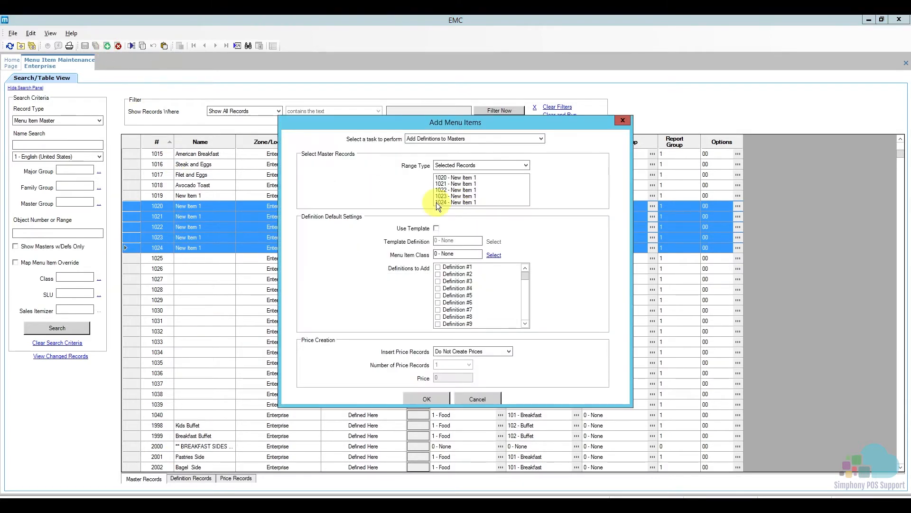
pyautogui.click(457, 139)
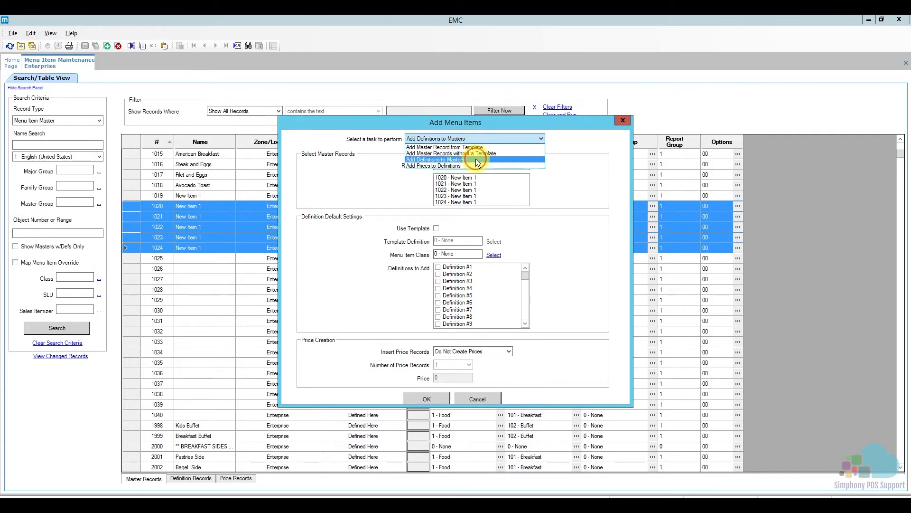
pyautogui.click(475, 159)
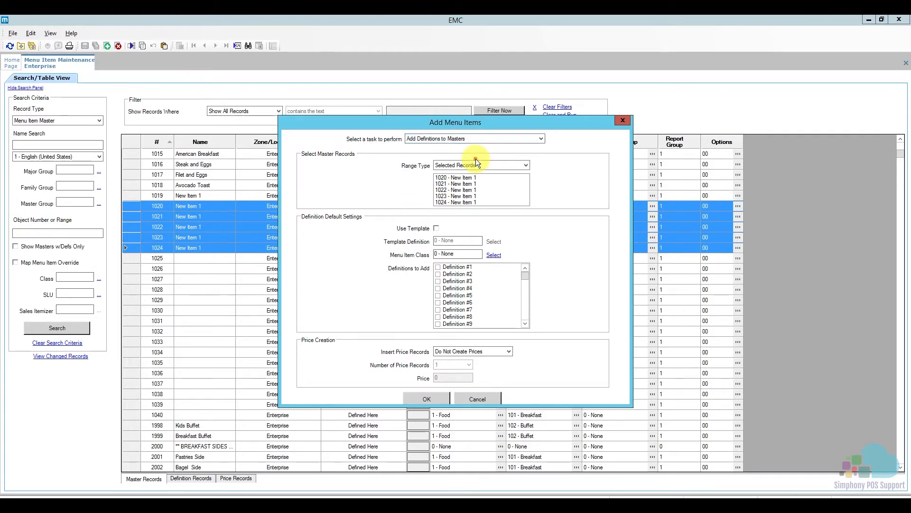
# - Use the Avocado Toast definition 1018:1 as the template for the new definitions
pyautogui.click(436, 229)
pyautogui.click(494, 242)
pyautogui.click(385, 174)
pyautogui.write('1')
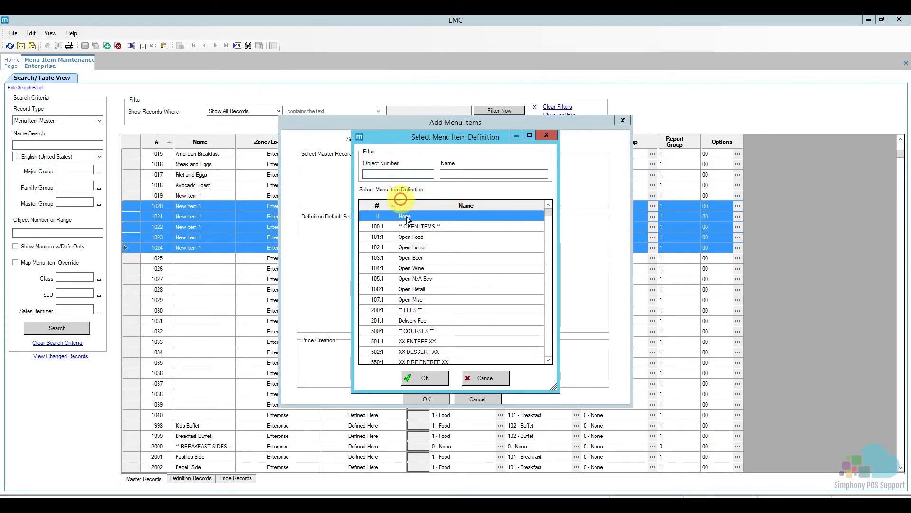
pyautogui.write('018')
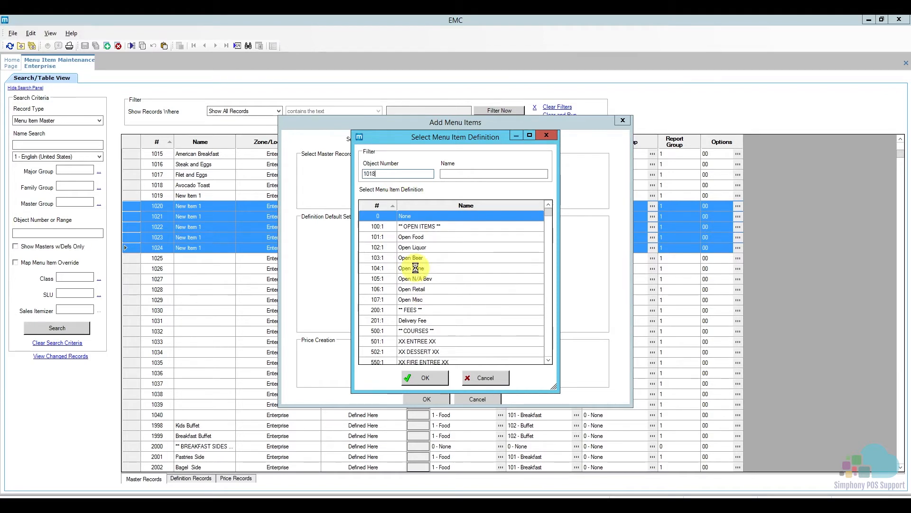
pyautogui.click(427, 215)
pyautogui.click(422, 380)
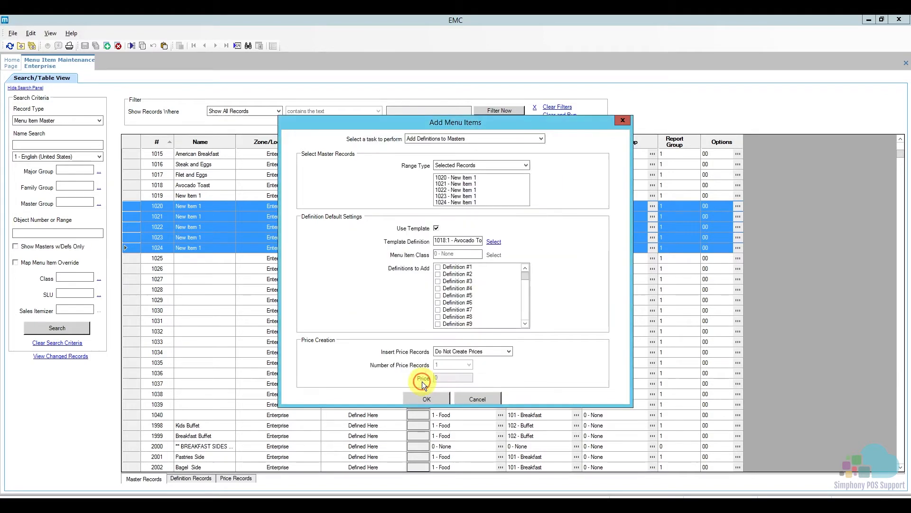
# - Add Definition #1 with one specified price record at price 0 to the five selected masters and confirm
pyautogui.click(438, 267)
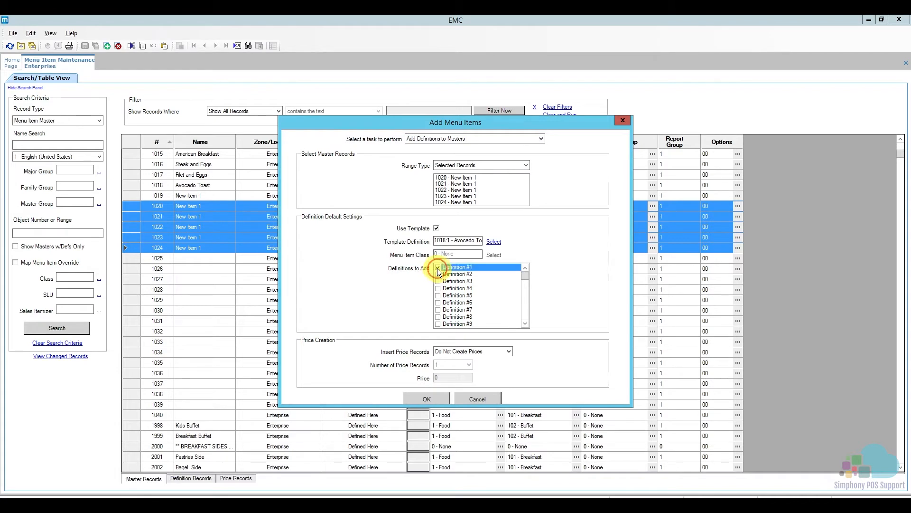
pyautogui.click(498, 353)
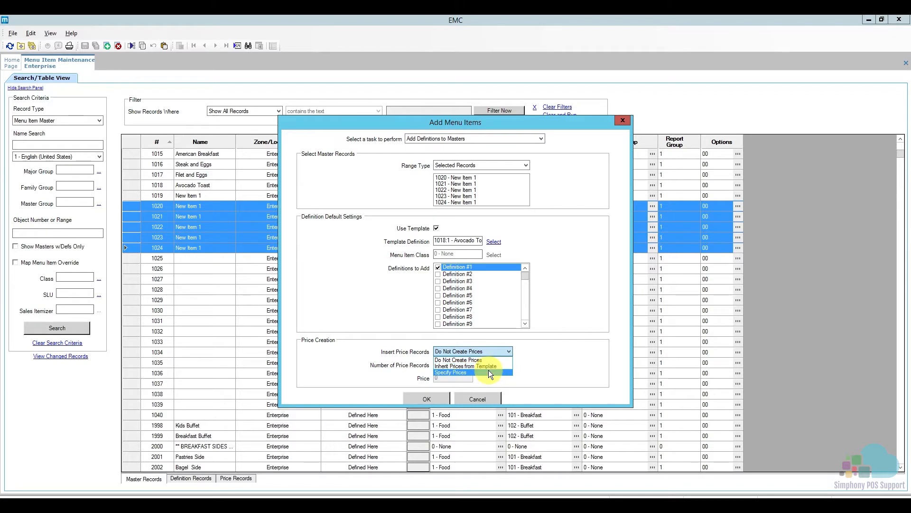
pyautogui.click(489, 372)
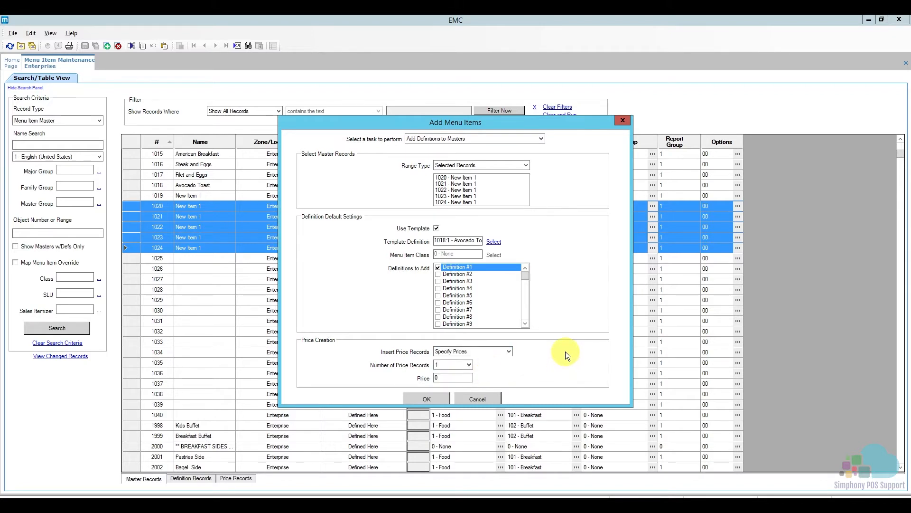
pyautogui.click(448, 380)
pyautogui.click(425, 400)
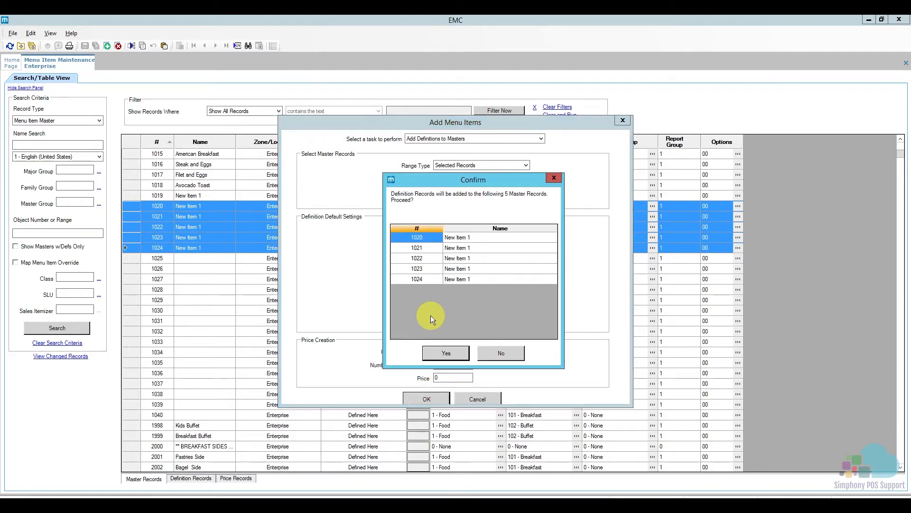
pyautogui.click(450, 352)
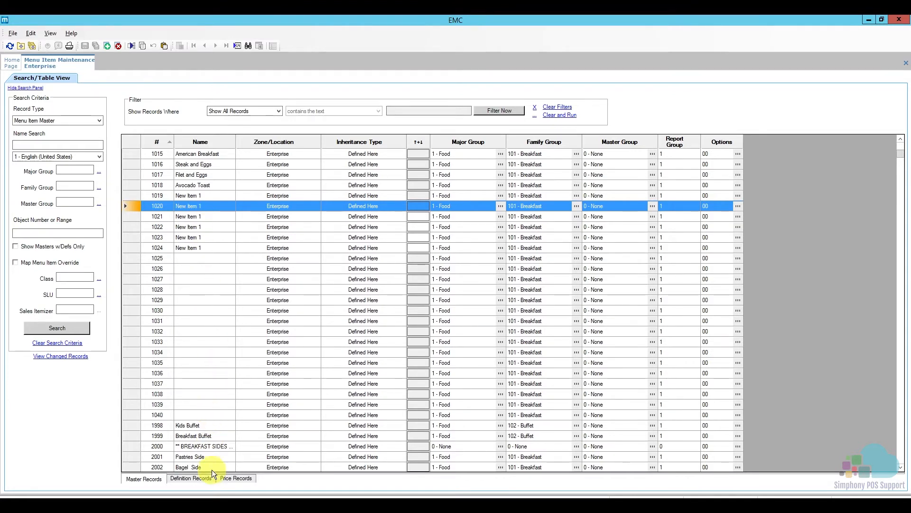
# - Show the definition records and examine those of items 1020 through 1024
pyautogui.click(199, 480)
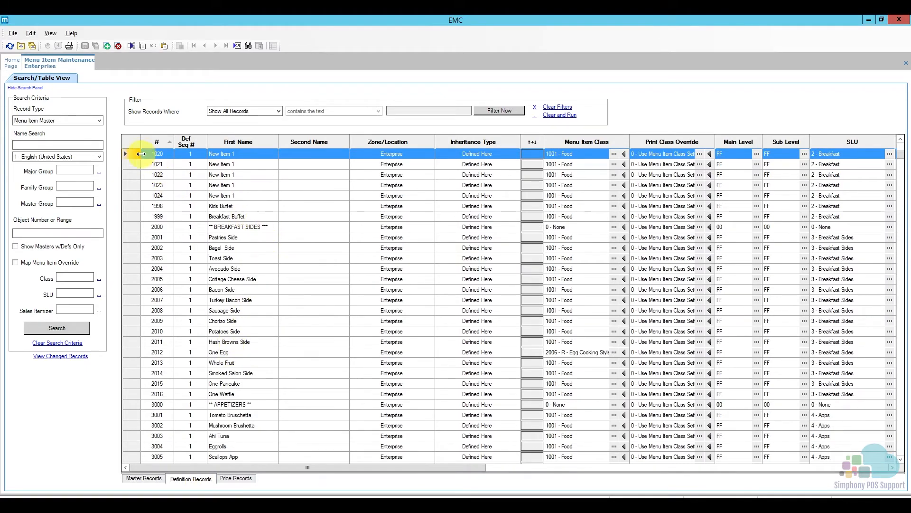
pyautogui.scroll(4, 233, 220)
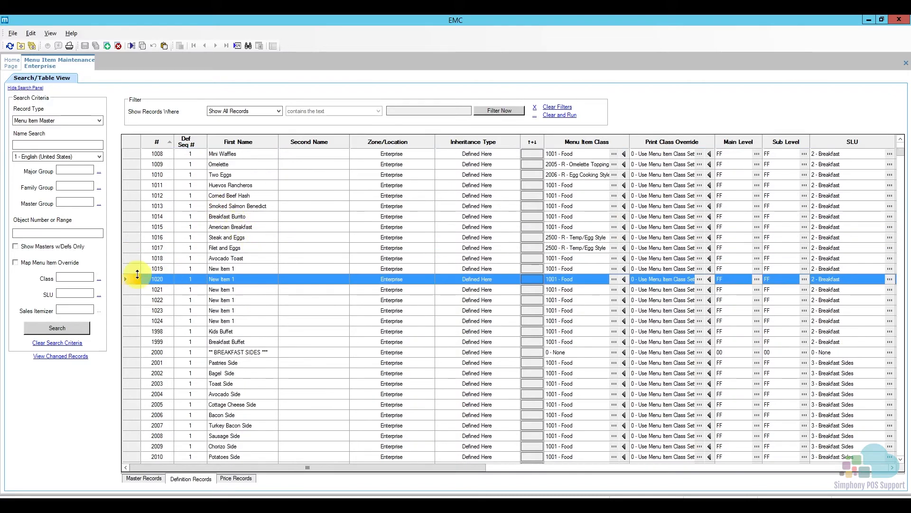
pyautogui.moveTo(136, 280); pyautogui.dragTo(128, 324)
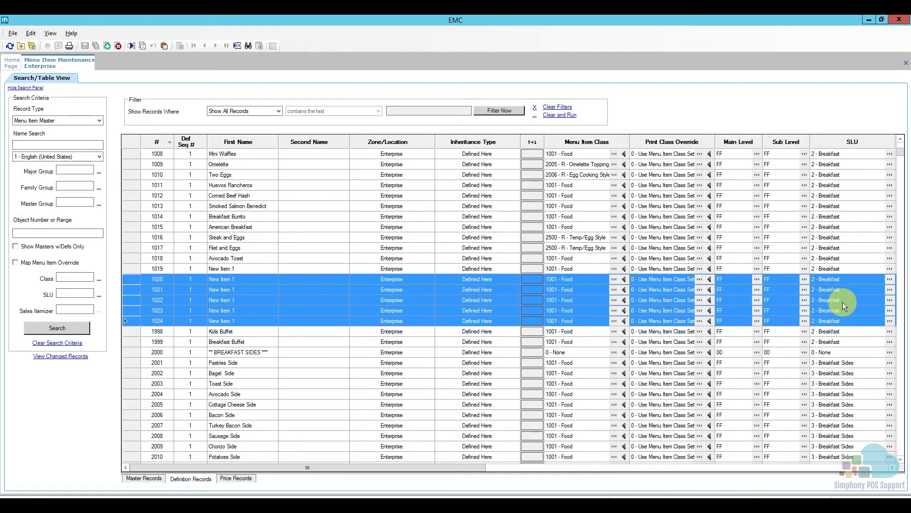
# - Close and reopen Menu Item Maintenance, then search for all menu item master records
pyautogui.click(239, 477)
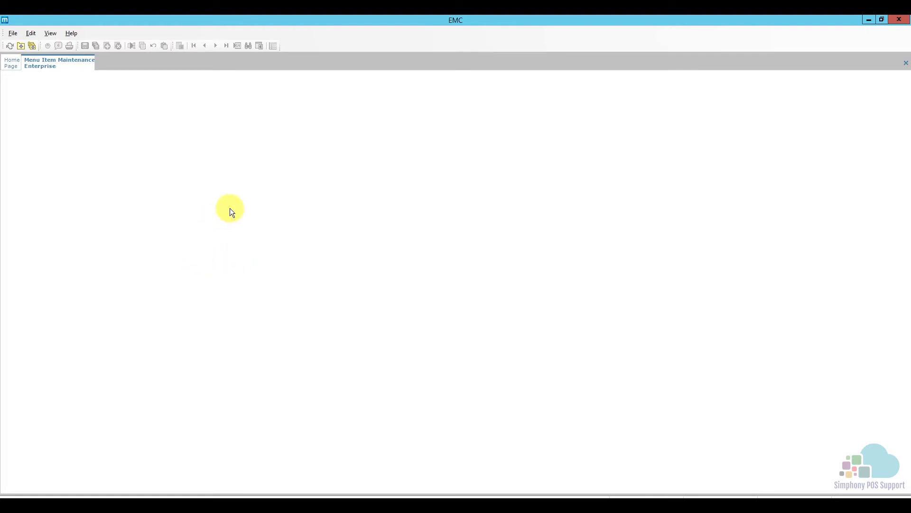
pyautogui.rightClick(75, 70)
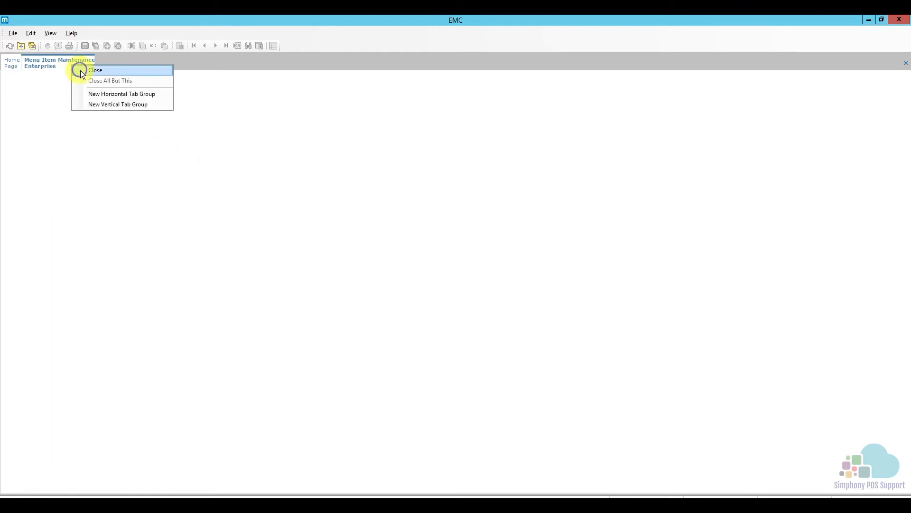
pyautogui.click(81, 71)
pyautogui.click(292, 125)
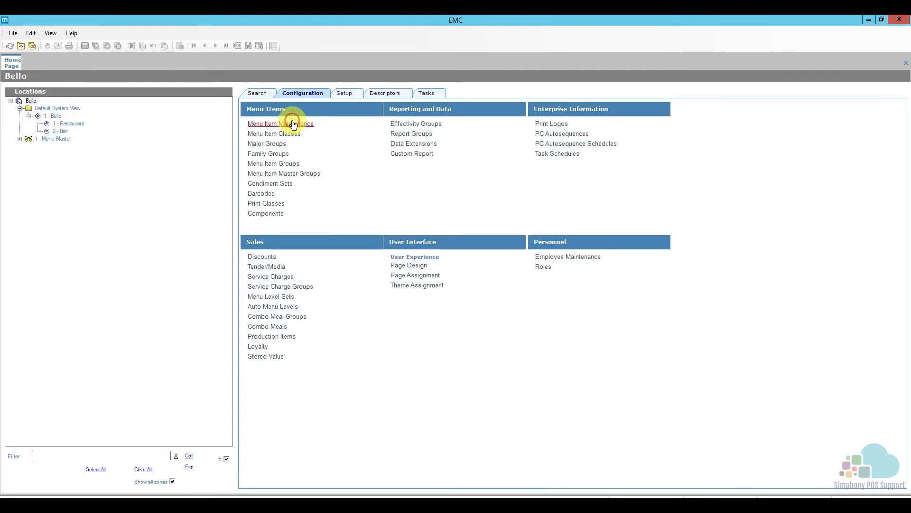
pyautogui.click(64, 325)
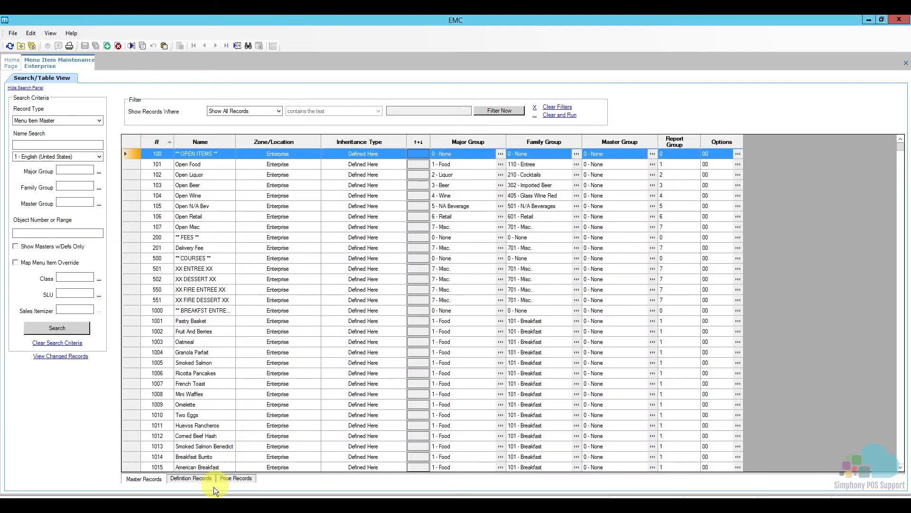
# - Show the price records and select those of items 1020 through 1024
pyautogui.click(244, 477)
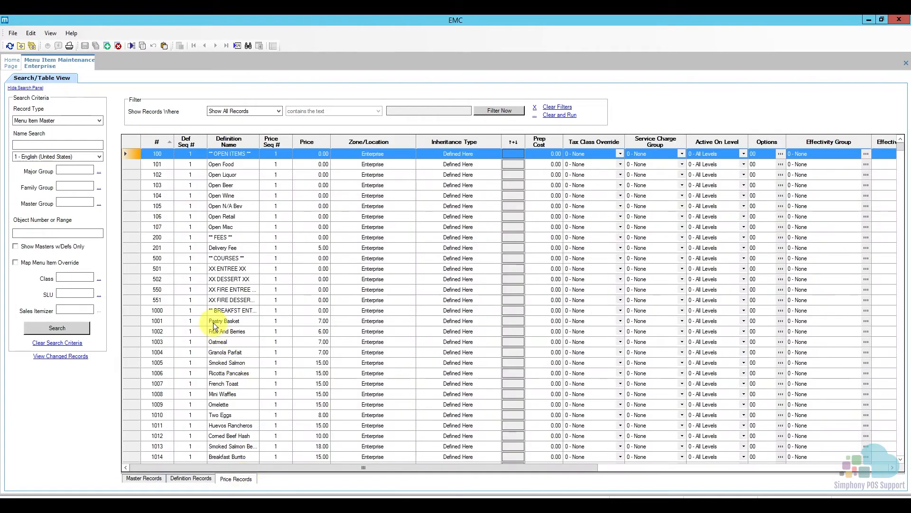
pyautogui.click(134, 319)
pyautogui.scroll(-8, 166, 392)
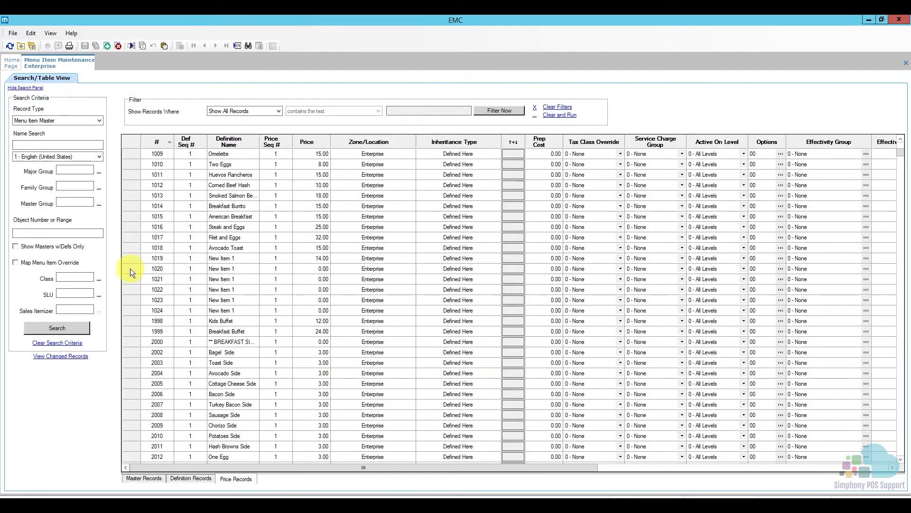
pyautogui.moveTo(136, 269); pyautogui.dragTo(134, 312)
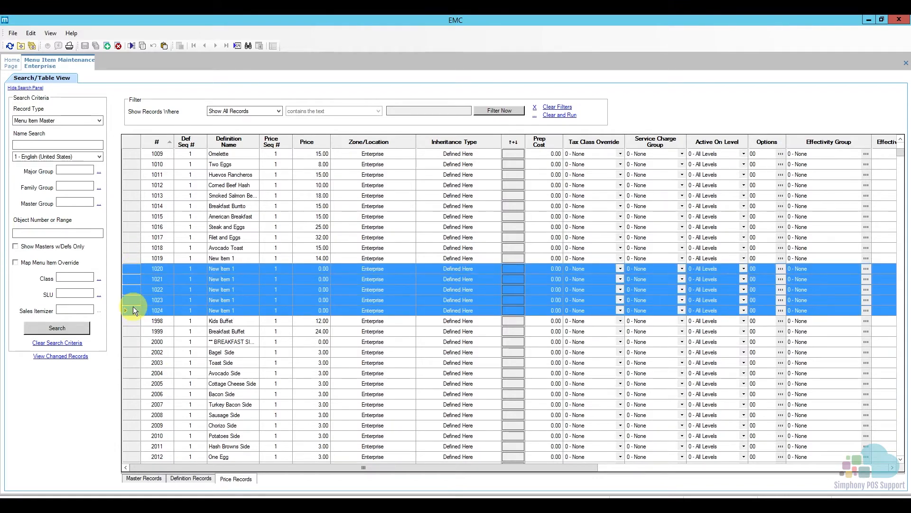
# - Set the prices of records 1020 through 1024 to 15, 14, 12, 13 and 11 respectively, and save
pyautogui.click(312, 268)
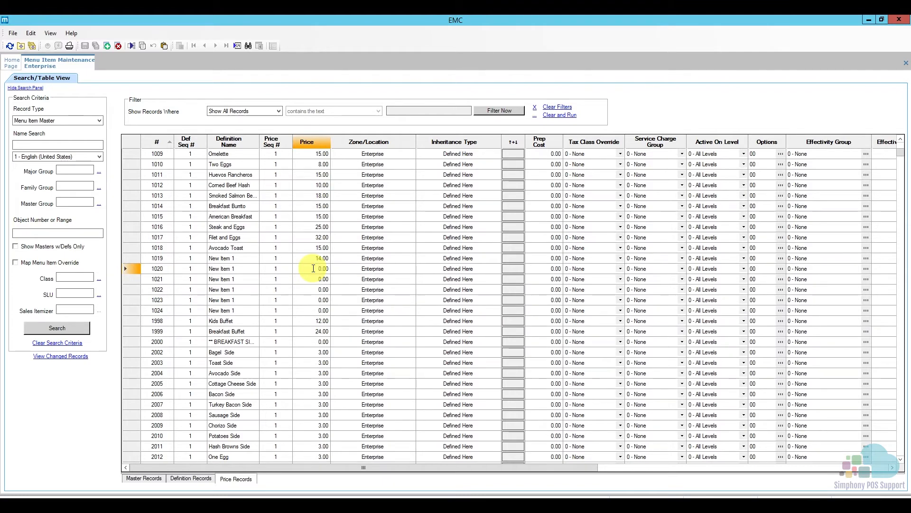
pyautogui.click(313, 268)
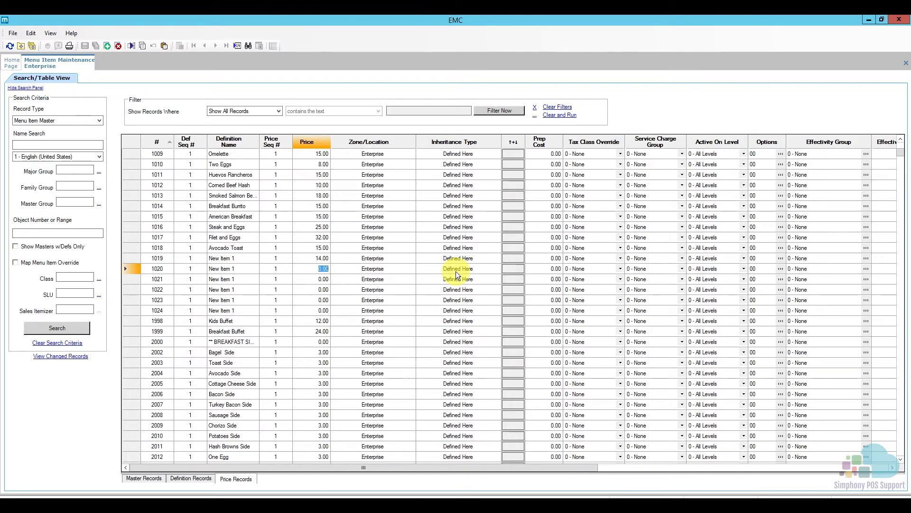
pyautogui.write('15')
pyautogui.press('Return')
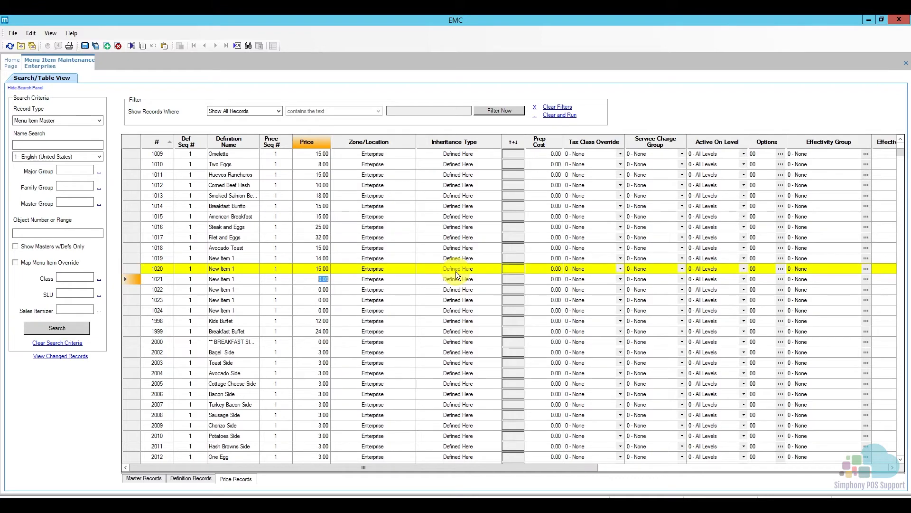
pyautogui.write('14')
pyautogui.press('Return')
pyautogui.write('12')
pyautogui.press('Return')
pyautogui.write('13')
pyautogui.press('Return')
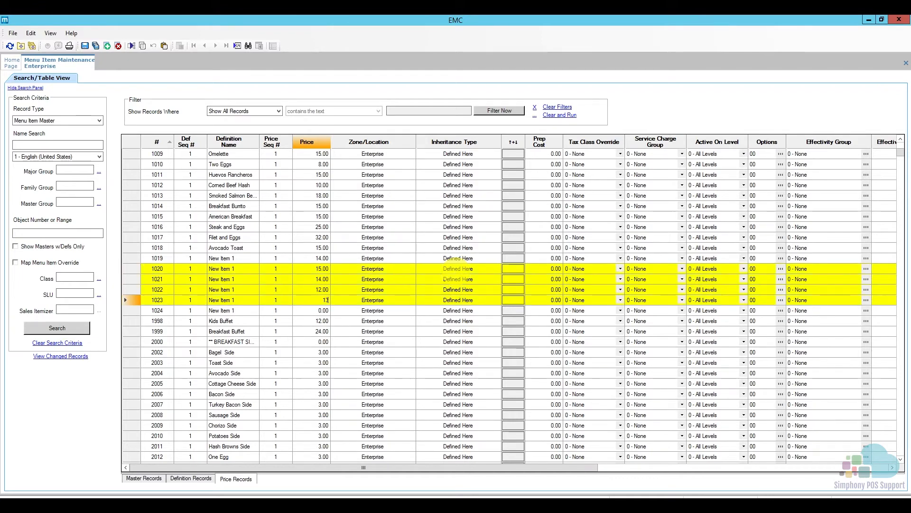
pyautogui.write('11')
pyautogui.press('Return')
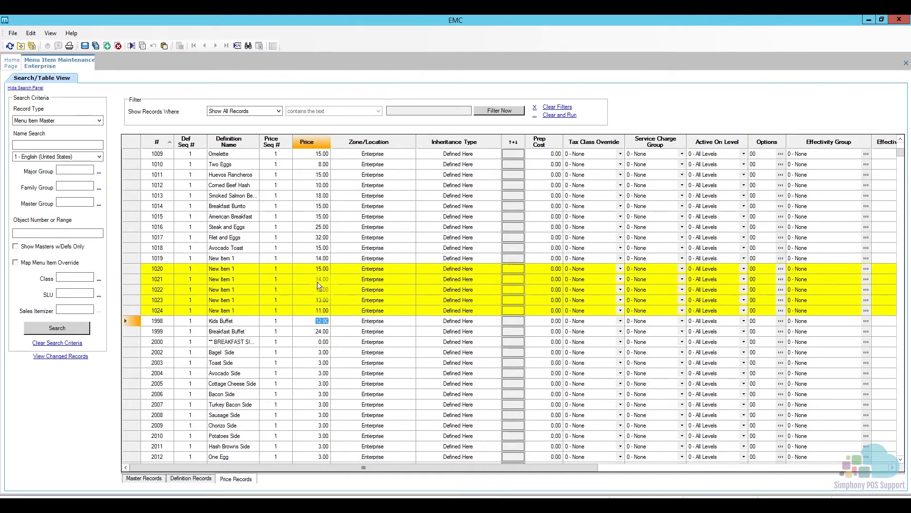
pyautogui.click(322, 322)
pyautogui.click(84, 45)
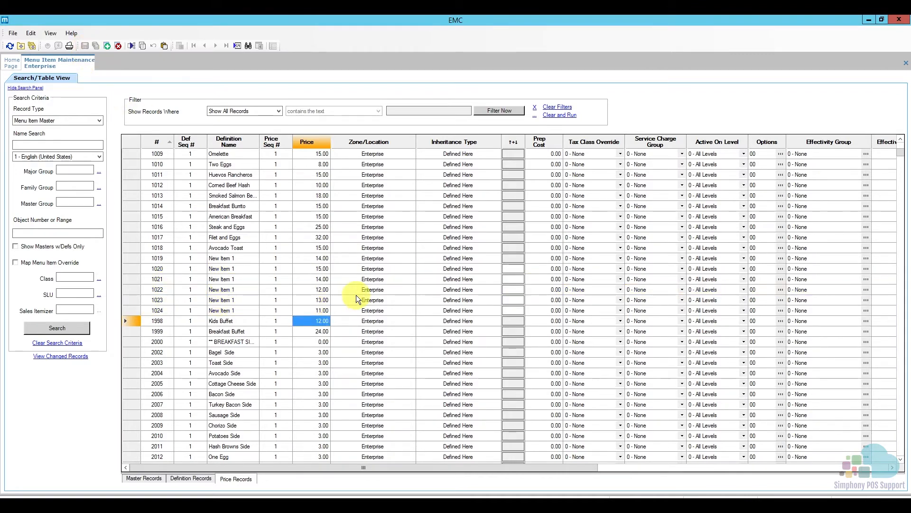
# - Show the definition records and set the Print Class Override of item 1019 to 1 - Expo
pyautogui.click(133, 260)
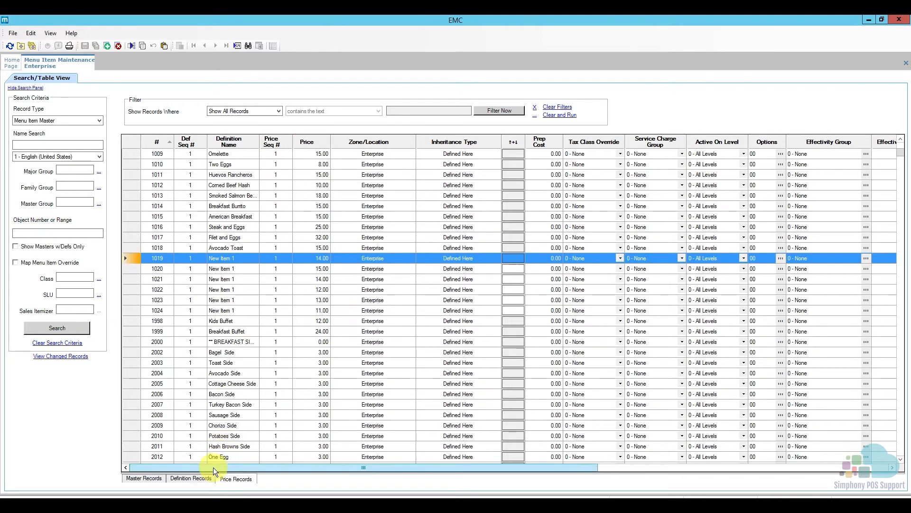
pyautogui.click(201, 476)
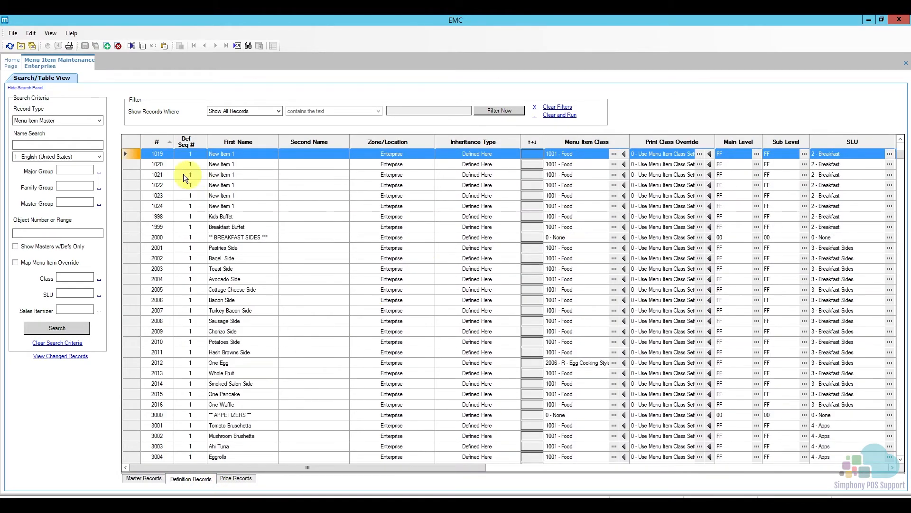
pyautogui.scroll(1, 133, 155)
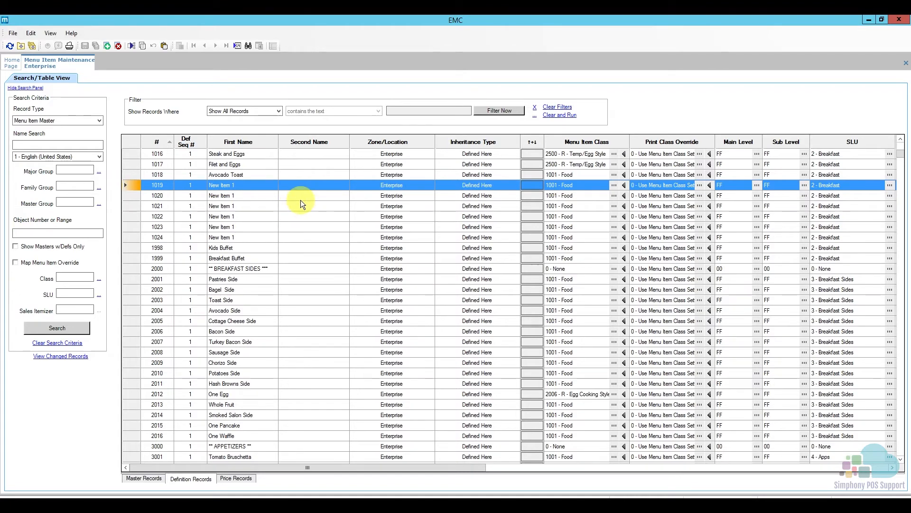
pyautogui.click(700, 186)
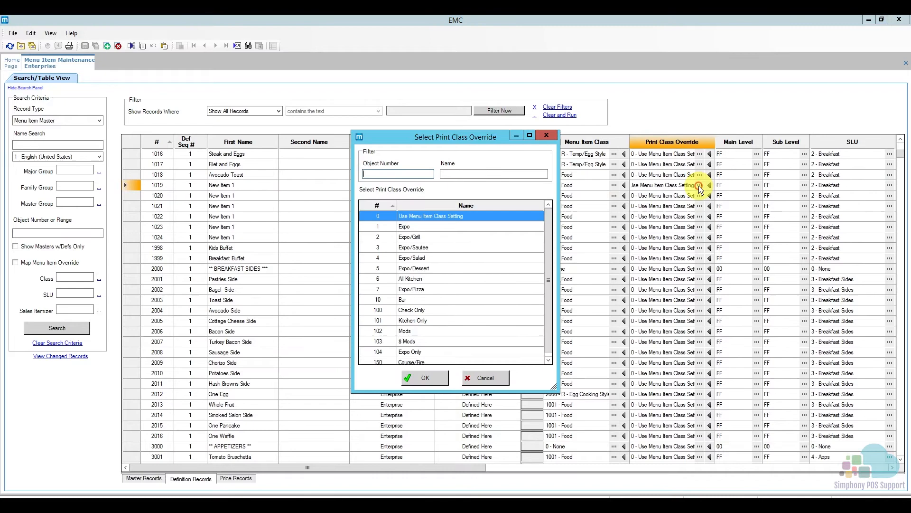
pyautogui.click(415, 226)
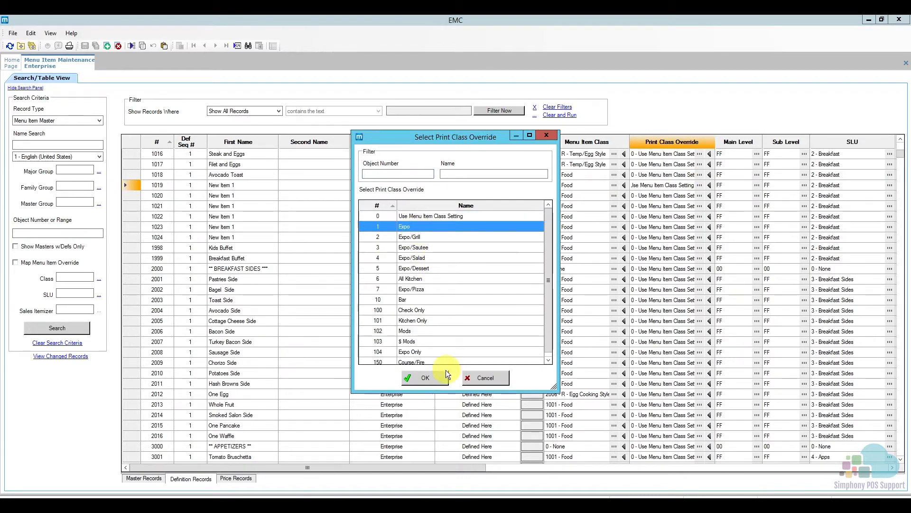
pyautogui.click(423, 377)
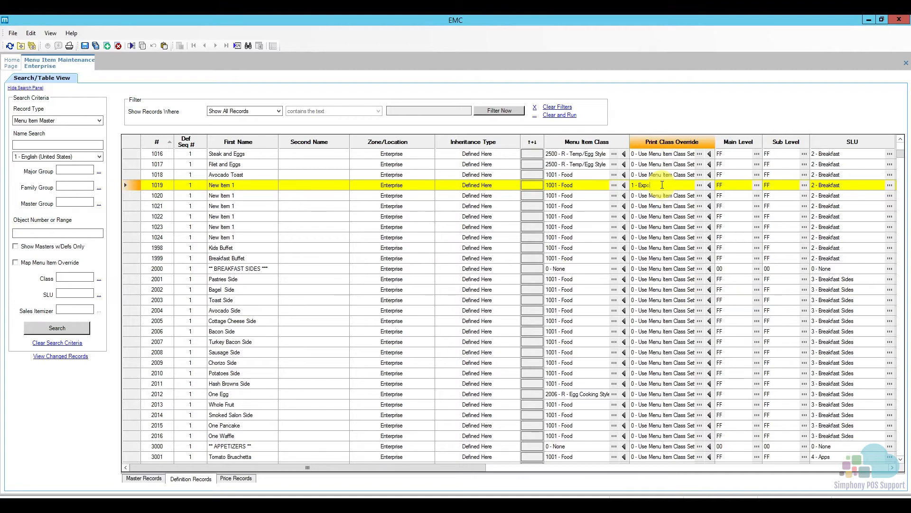
pyautogui.press('Return')
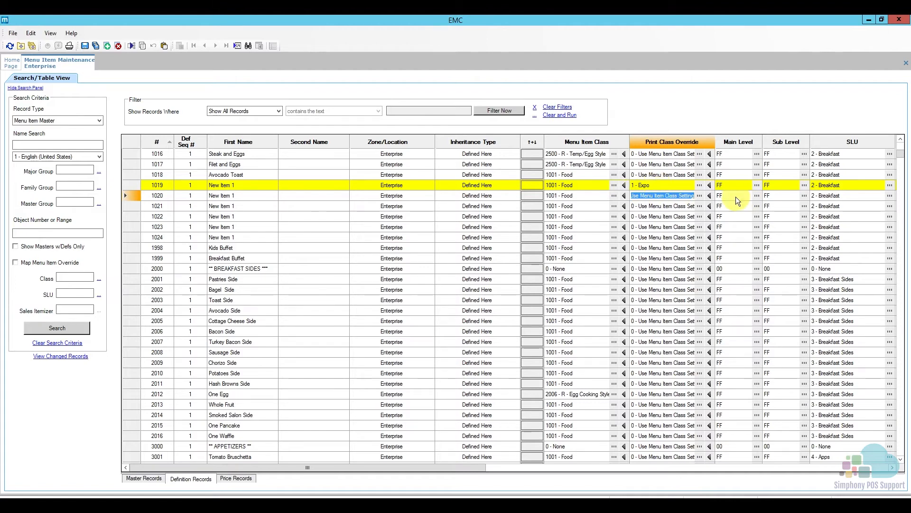
# - Set the Print Class Override of definition records 1020 through 1024, 1998, 1999 and 2000 to 1 - Expo
pyautogui.write('1')
pyautogui.press('Down')
pyautogui.write('1')
pyautogui.press('Down')
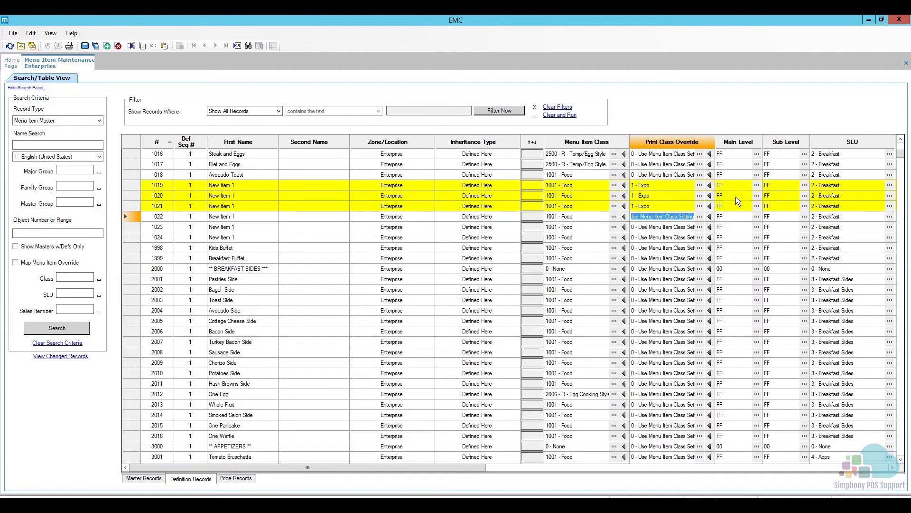
pyautogui.write('1')
pyautogui.press('Down')
pyautogui.write('1')
pyautogui.press('Down')
pyautogui.press('1')
pyautogui.press('Down')
pyautogui.press('1')
pyautogui.press('Down')
pyautogui.press('1')
pyautogui.press('Down')
pyautogui.press('1')
pyautogui.press('Down')
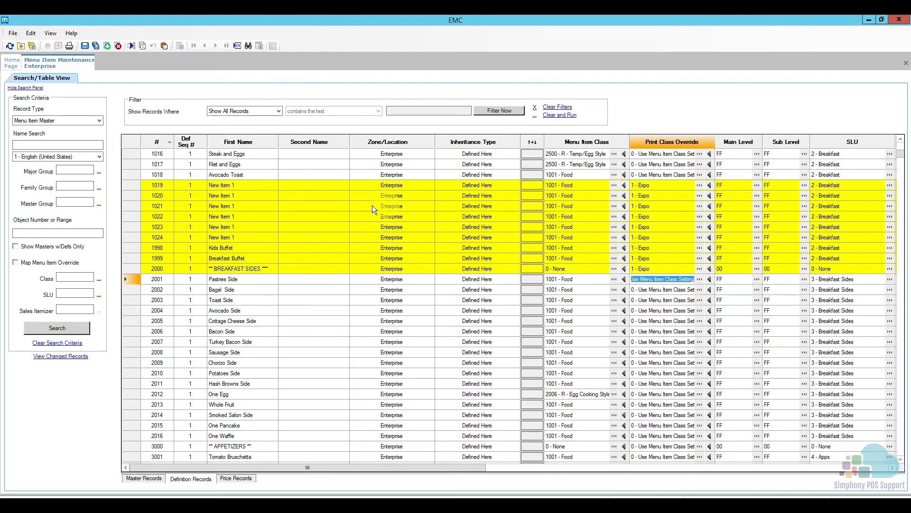
# - Close Menu Item Maintenance without saving the override changes, reopen it and search for all menu item master records
pyautogui.rightClick(70, 61)
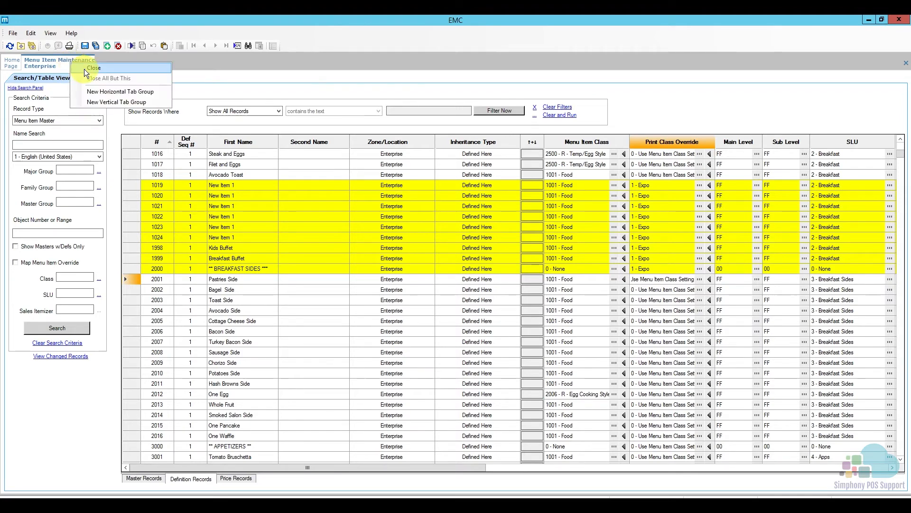
pyautogui.click(84, 70)
pyautogui.click(477, 306)
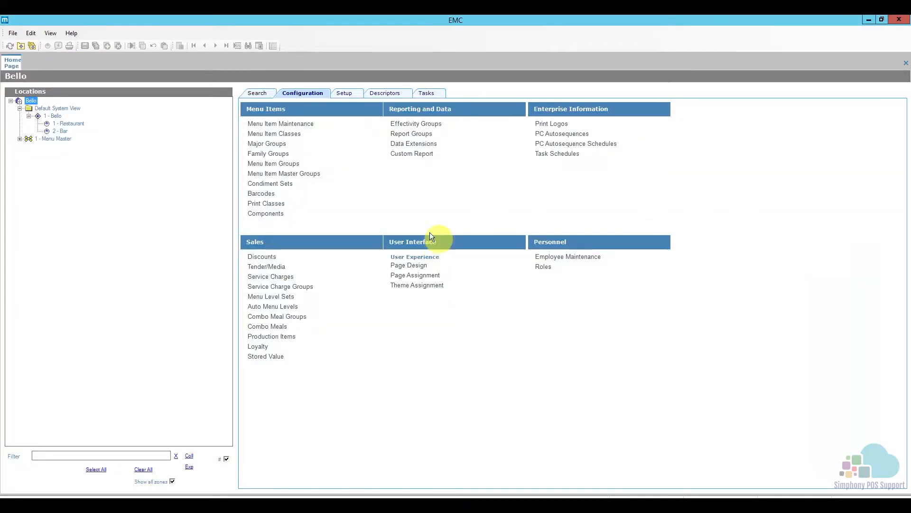
pyautogui.click(278, 124)
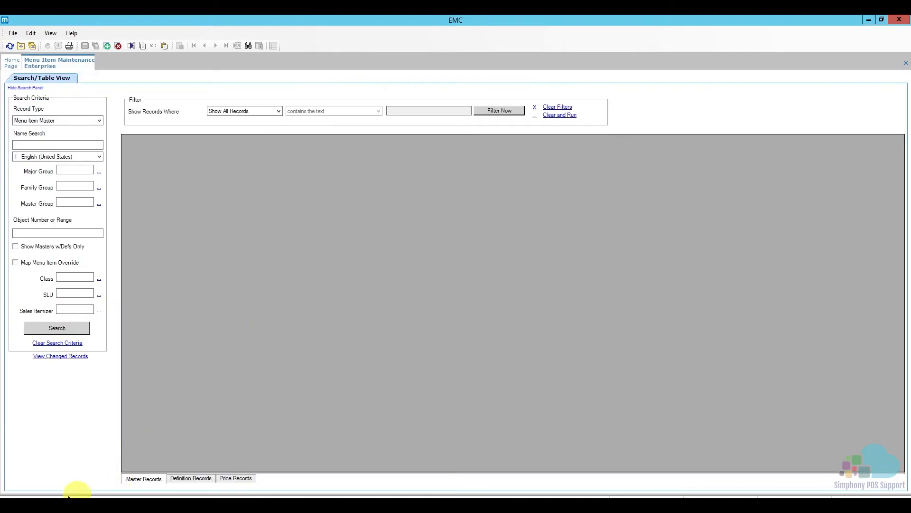
pyautogui.click(67, 327)
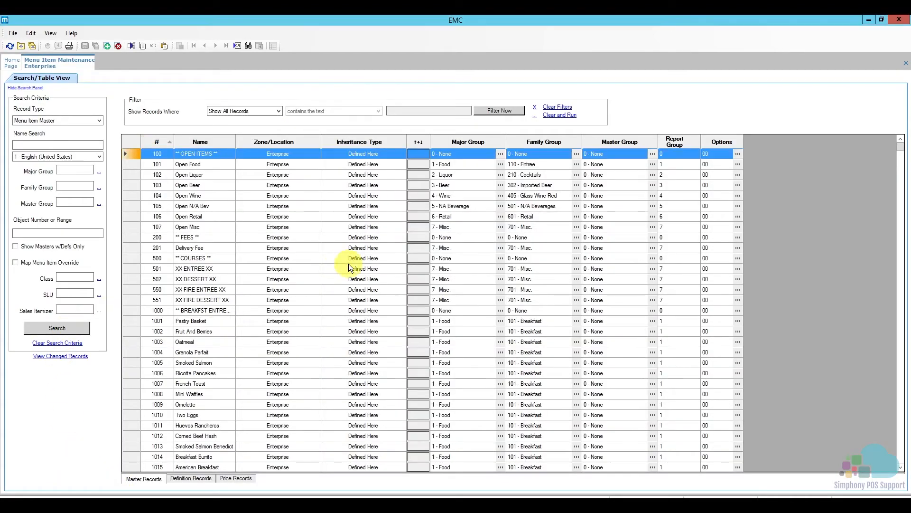
# - Examine the major and family groups of the new items' master records, and view their price records
pyautogui.click(209, 362)
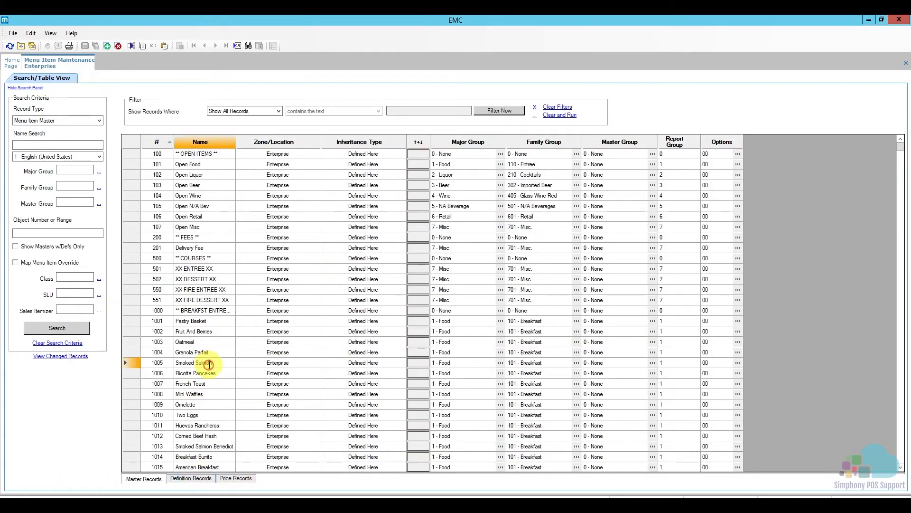
pyautogui.scroll(-3, 212, 371)
pyautogui.scroll(-3, 211, 372)
pyautogui.scroll(-3, 211, 368)
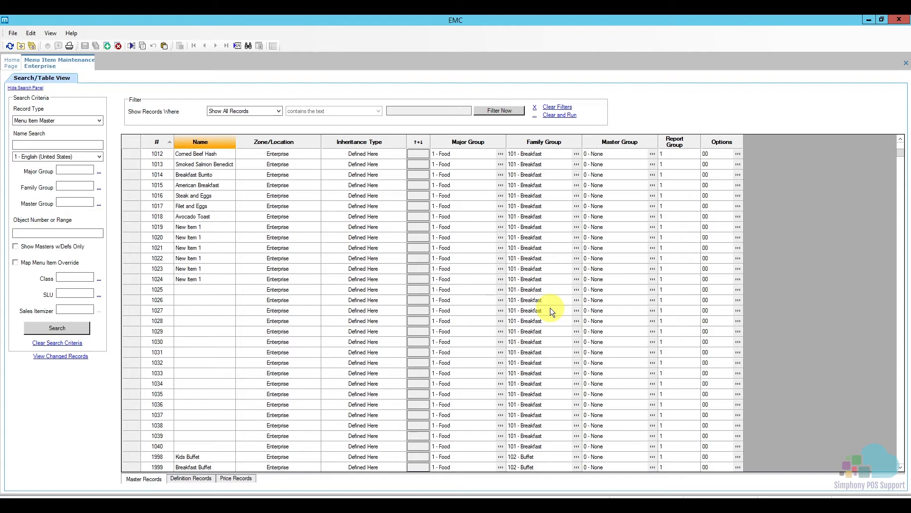
pyautogui.click(459, 248)
pyautogui.click(543, 248)
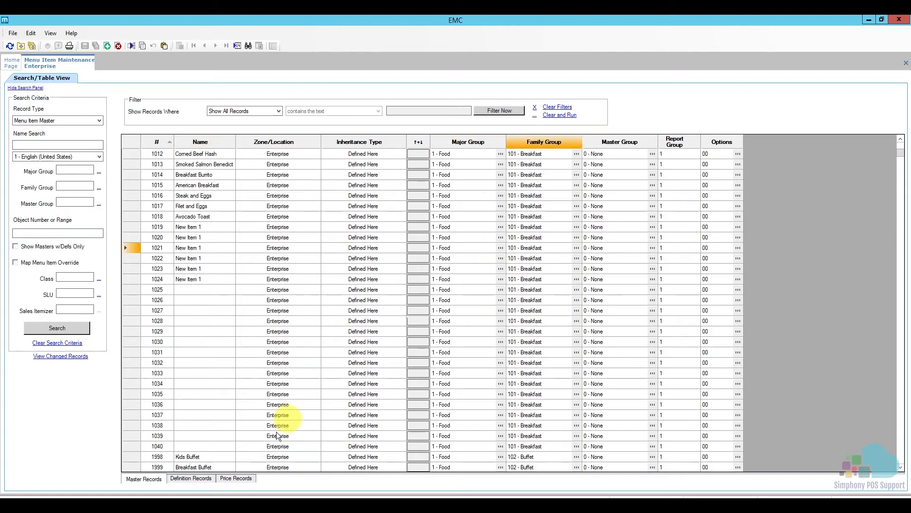
pyautogui.click(238, 479)
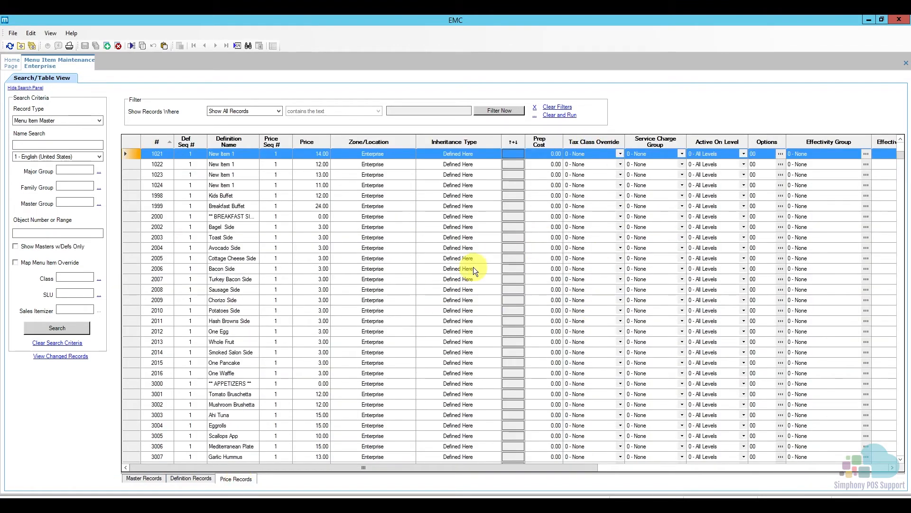
# - Return to the master records and delete items 1019 through 1040
pyautogui.click(148, 477)
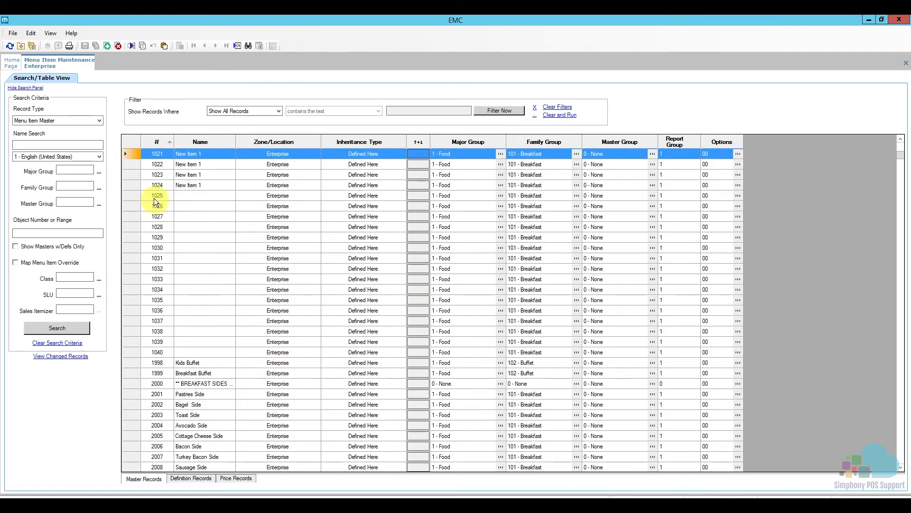
pyautogui.scroll(1, 133, 157)
pyautogui.click(135, 186)
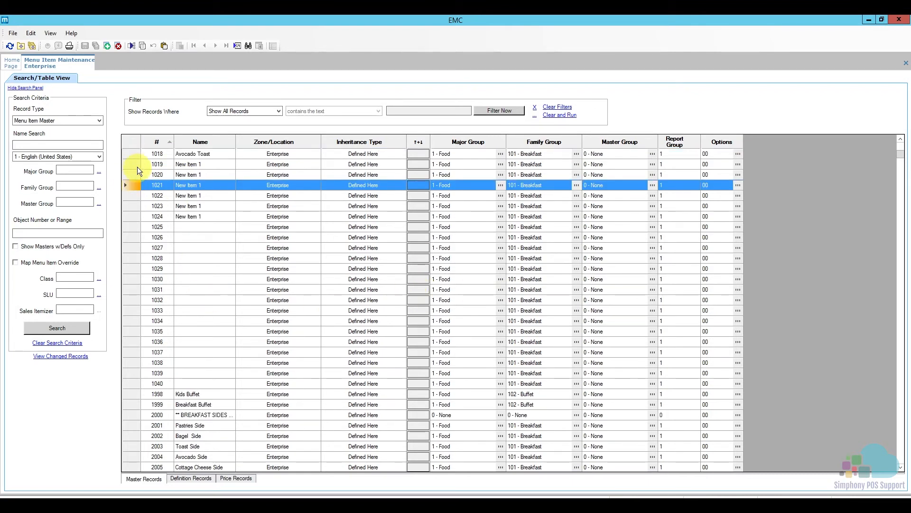
pyautogui.moveTo(136, 166); pyautogui.dragTo(129, 383)
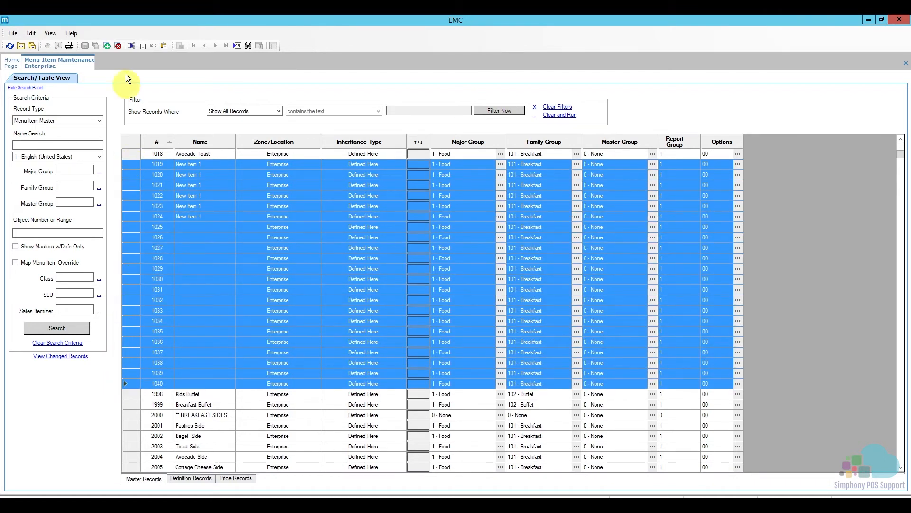
pyautogui.click(117, 45)
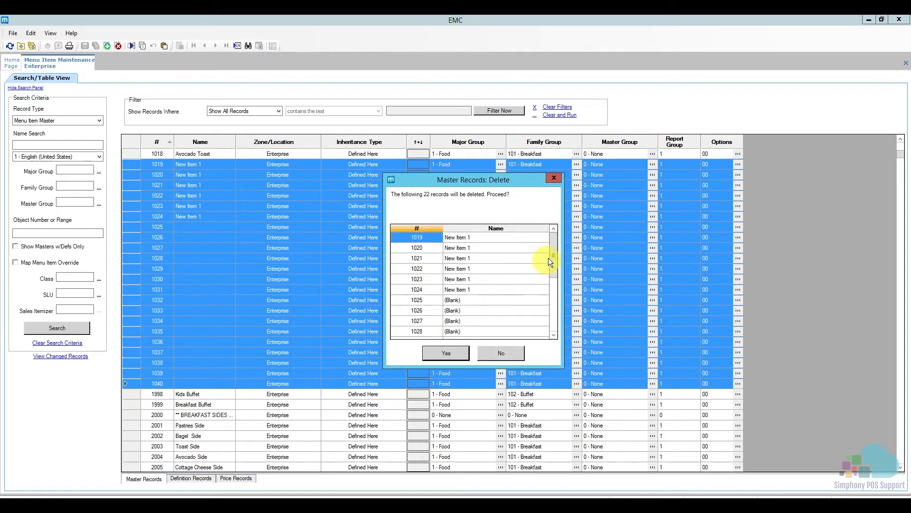
pyautogui.moveTo(554, 250); pyautogui.dragTo(553, 229)
pyautogui.click(448, 353)
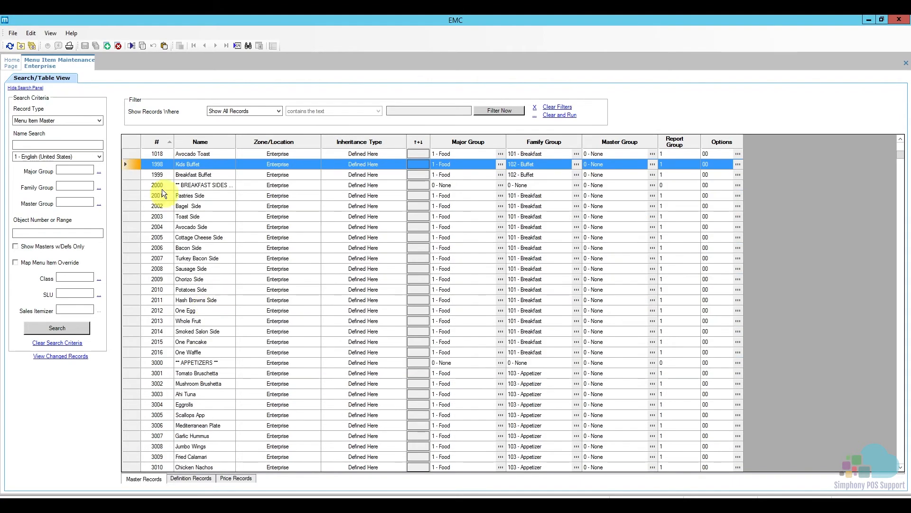
# - View the configuration modules of the 1 - Bello property and return to the Menu Item Maintenance master records
pyautogui.scroll(3, 167, 215)
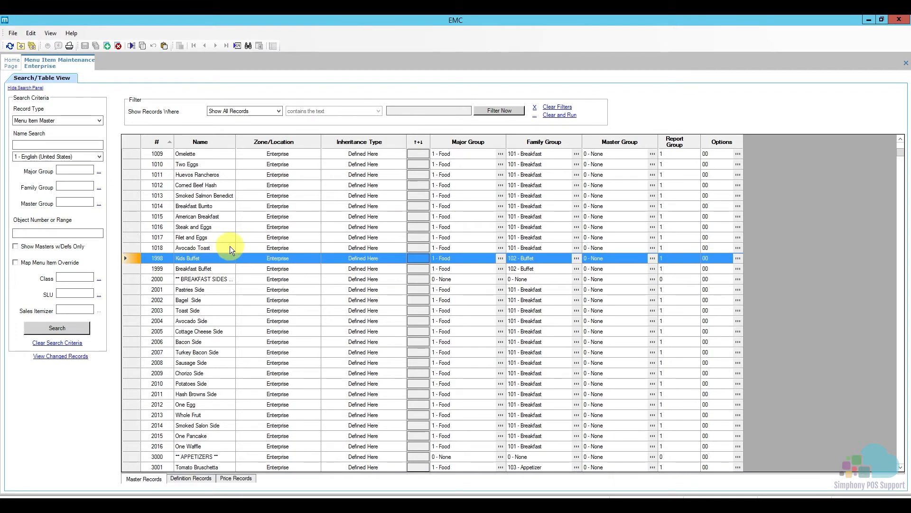
pyautogui.click(12, 63)
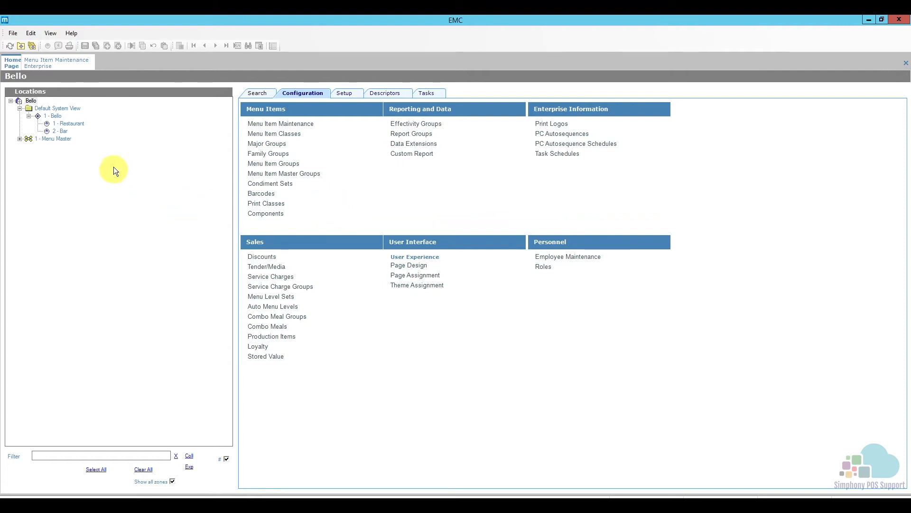
pyautogui.click(56, 117)
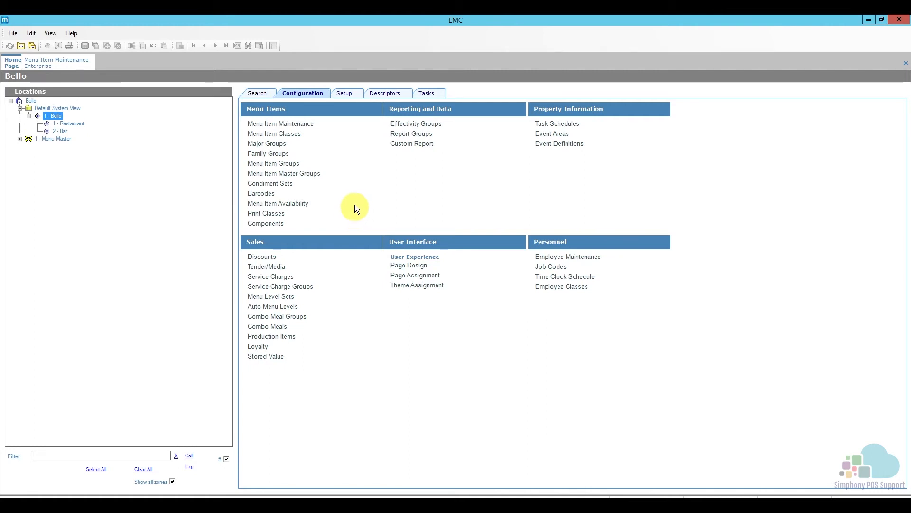
pyautogui.click(70, 63)
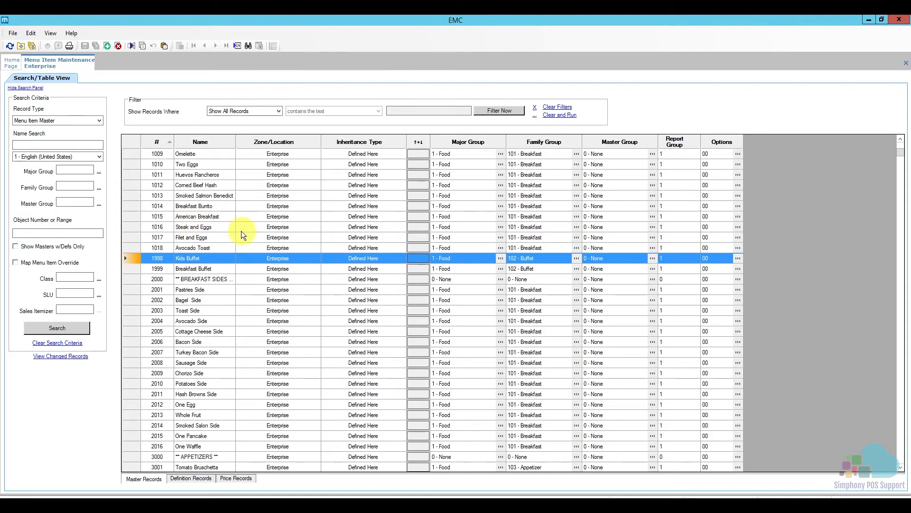
# - Select the master records from 1001 Pastry Basket through 1999 Breakfast Buffet and start distributing them
pyautogui.click(136, 154)
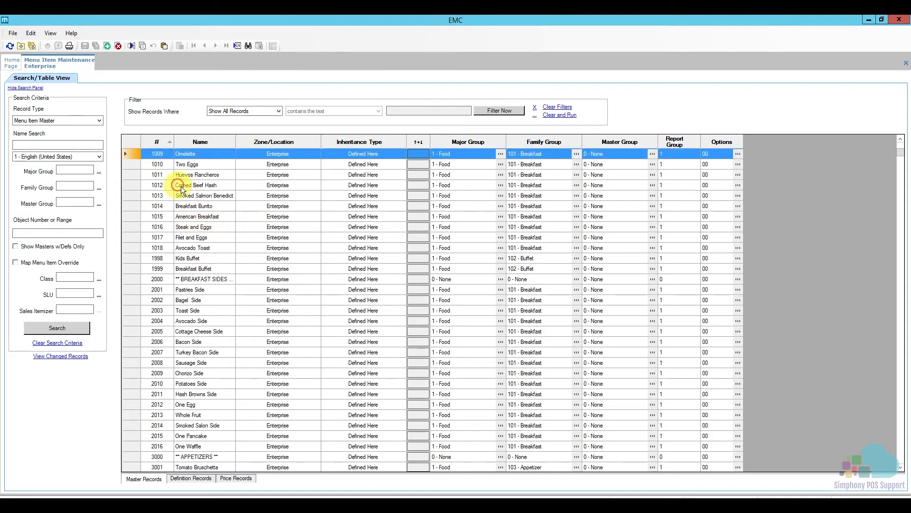
pyautogui.scroll(3, 197, 201)
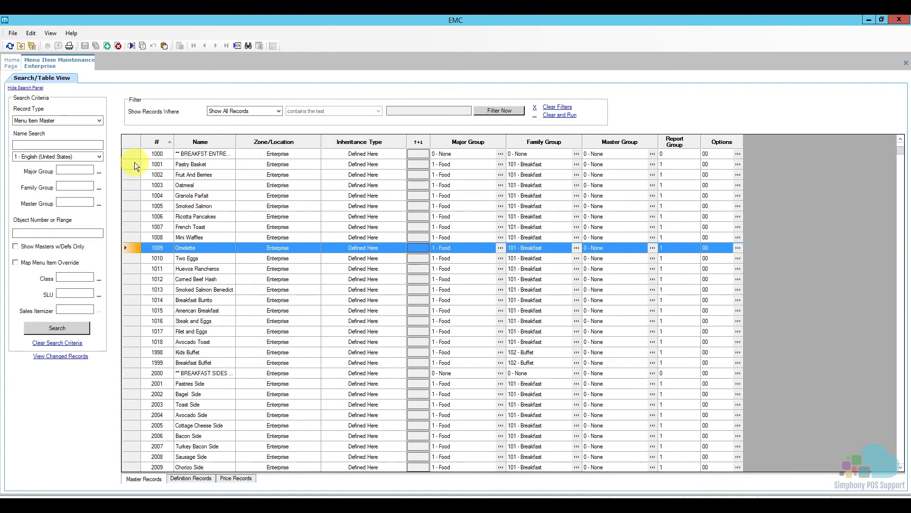
pyautogui.moveTo(135, 161); pyautogui.dragTo(130, 357)
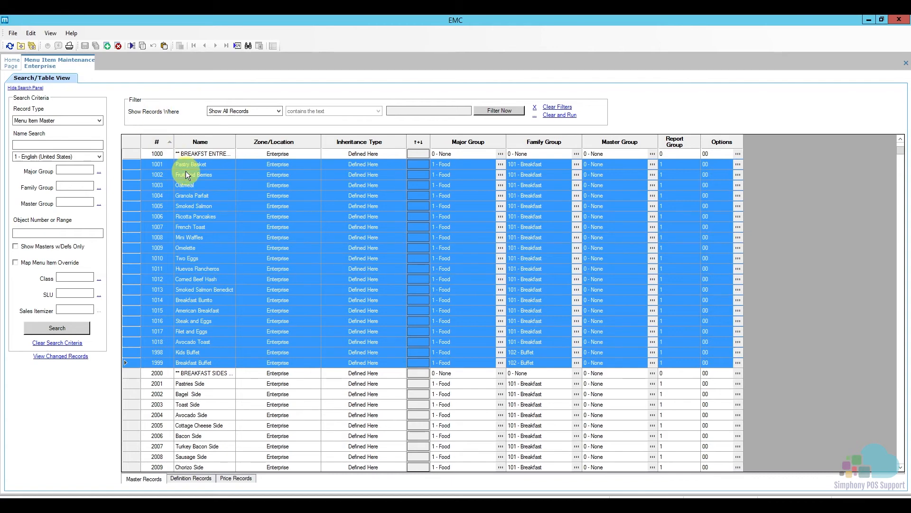
pyautogui.click(131, 47)
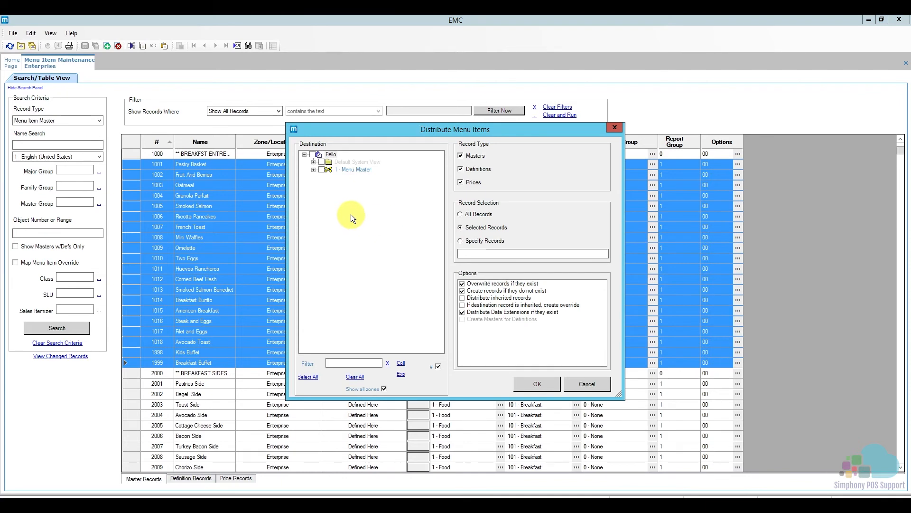
# - Expand the destinations under Default System View down to the 1 - Bello revenue centers and try 1 - Restaurant as a distribution target
pyautogui.click(314, 162)
pyautogui.click(323, 169)
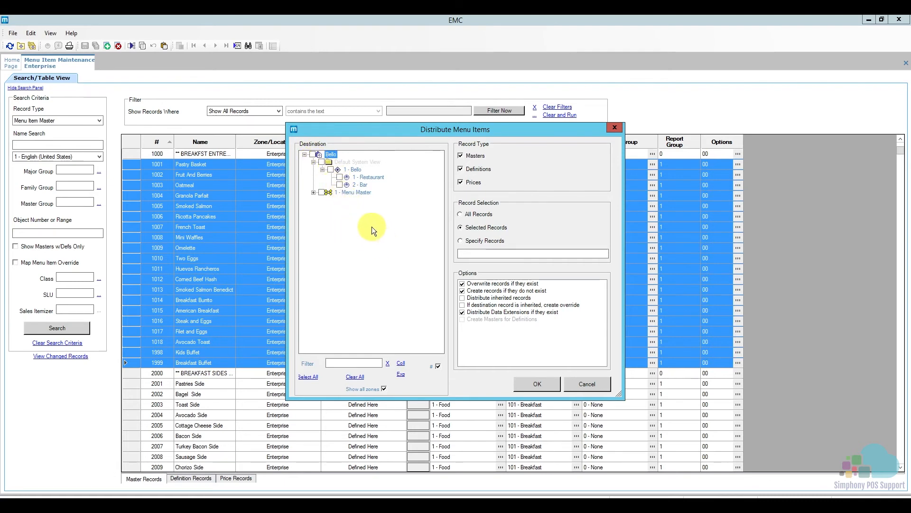
pyautogui.click(341, 176)
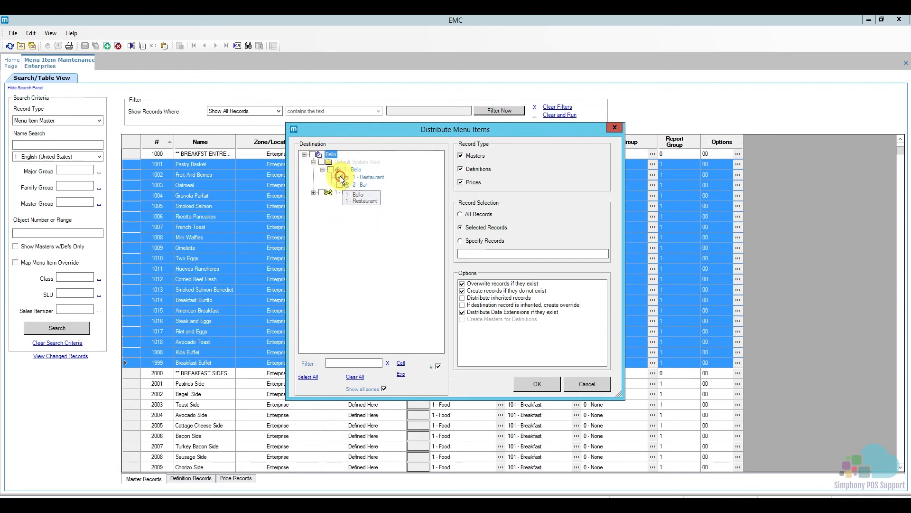
pyautogui.click(341, 177)
# - Try the 1 - Bello property and the Bello enterprise as distribution destinations, and cancel the distribution
pyautogui.doubleClick(330, 170)
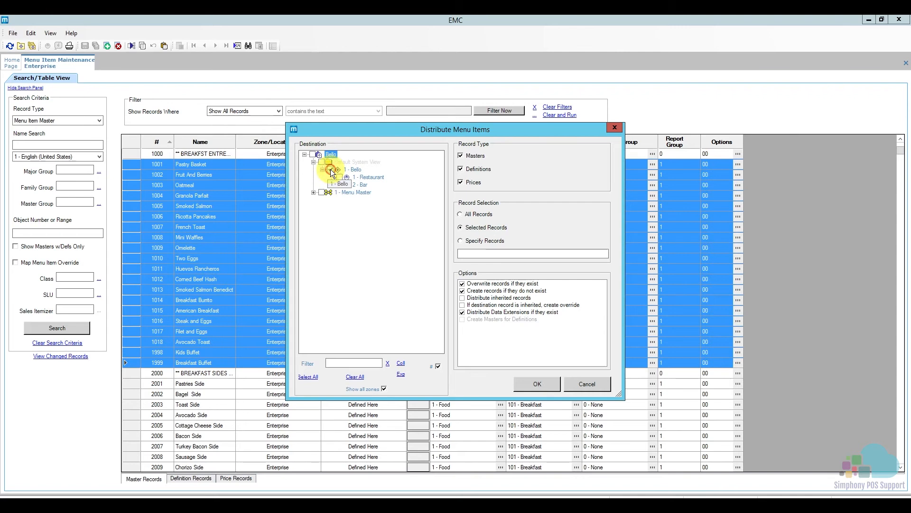
pyautogui.click(322, 169)
pyautogui.click(313, 154)
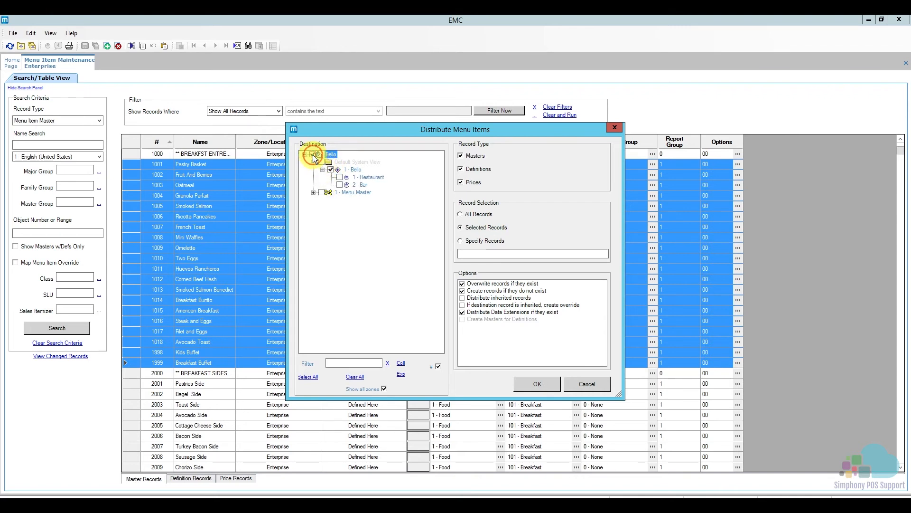
pyautogui.click(313, 154)
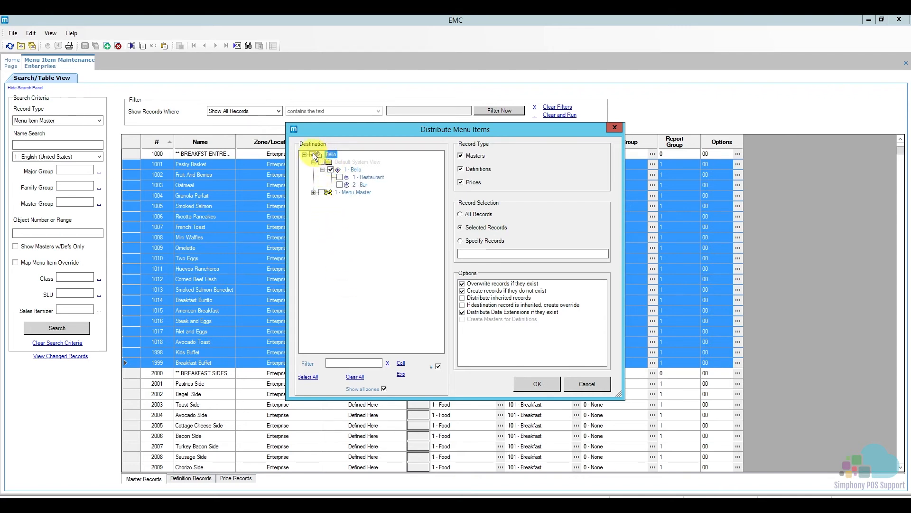
pyautogui.click(331, 170)
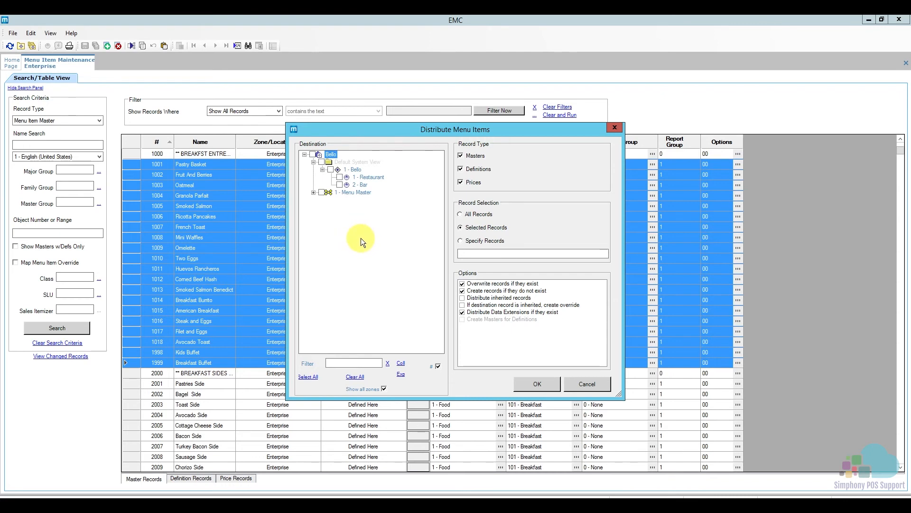
pyautogui.click(331, 169)
pyautogui.click(589, 385)
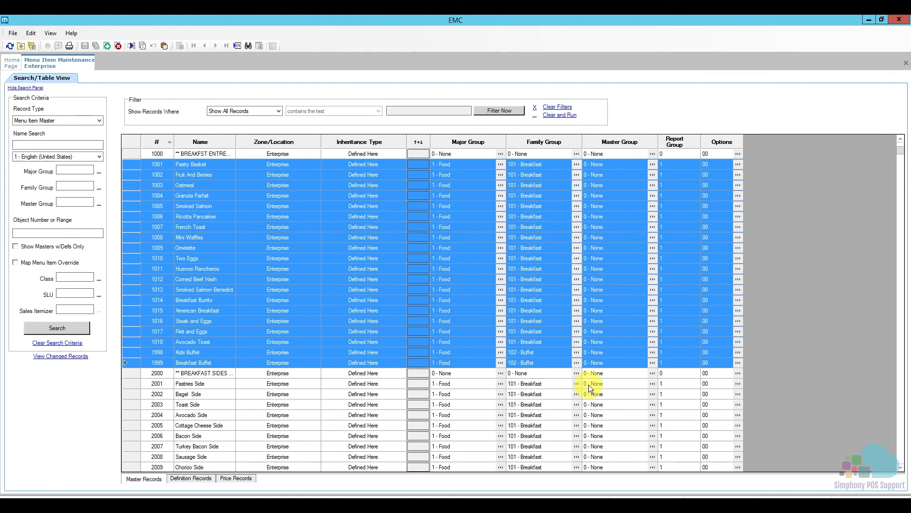
pyautogui.click(131, 46)
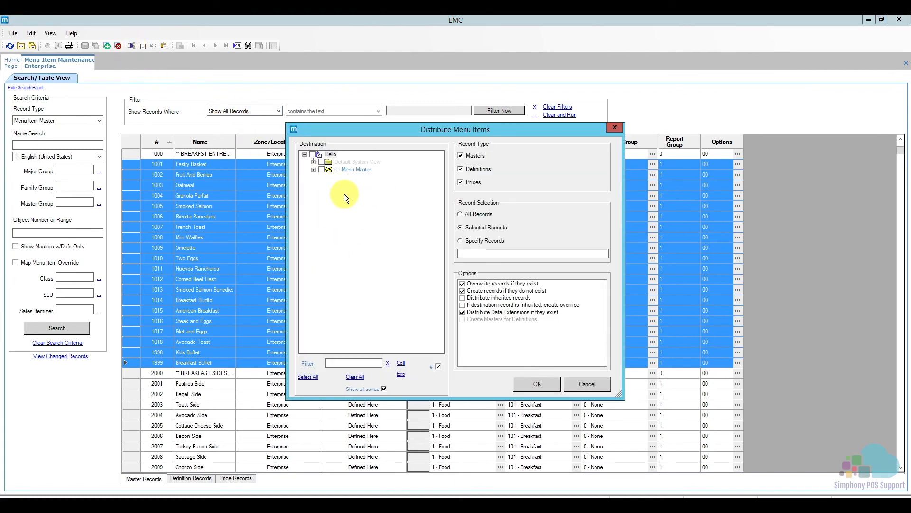
pyautogui.click(587, 382)
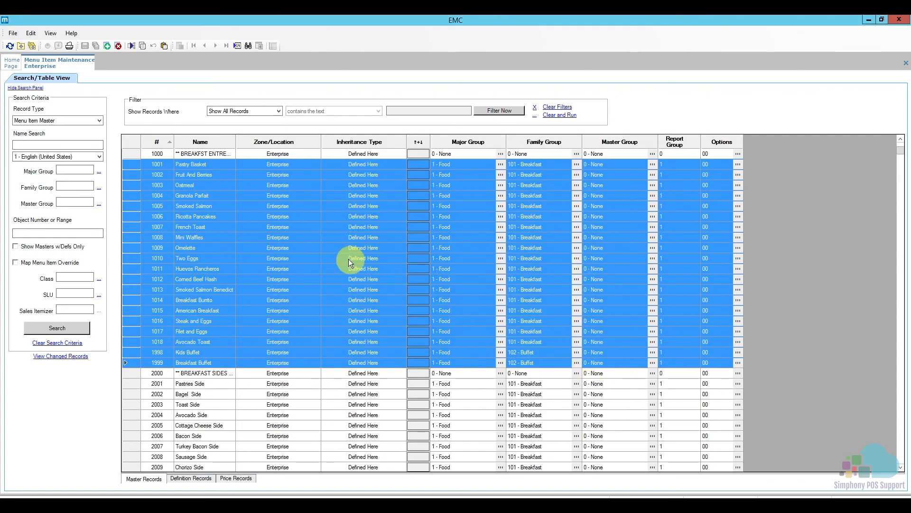
# - Start a remote distribution of the selected master records and go through the server and user fields of the remote login
pyautogui.click(30, 34)
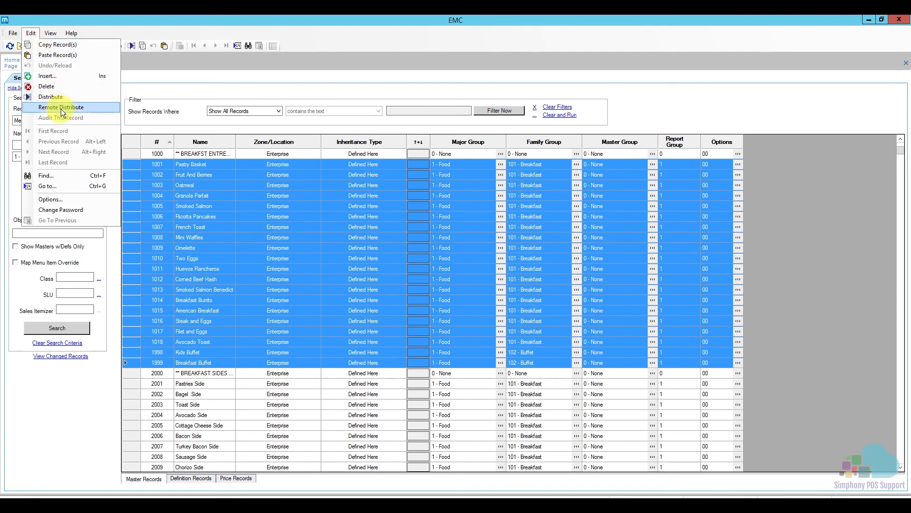
pyautogui.click(75, 108)
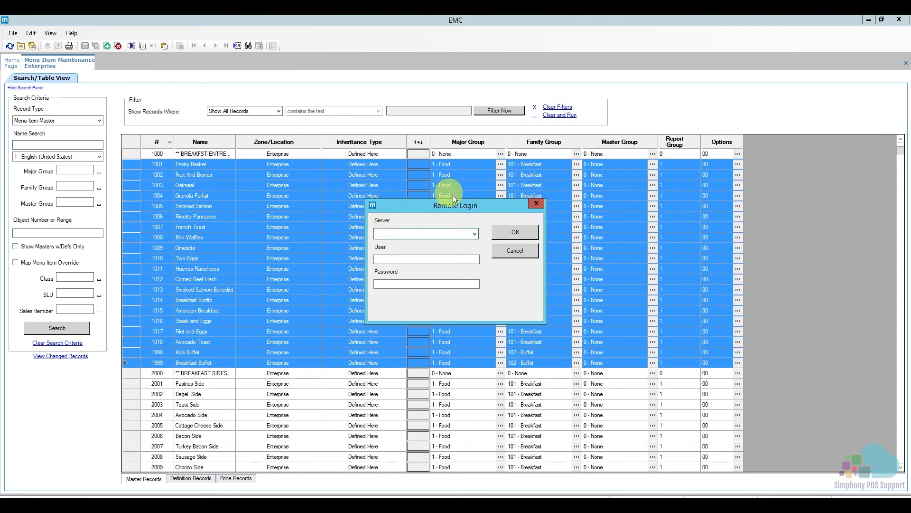
pyautogui.moveTo(463, 211); pyautogui.dragTo(515, 215)
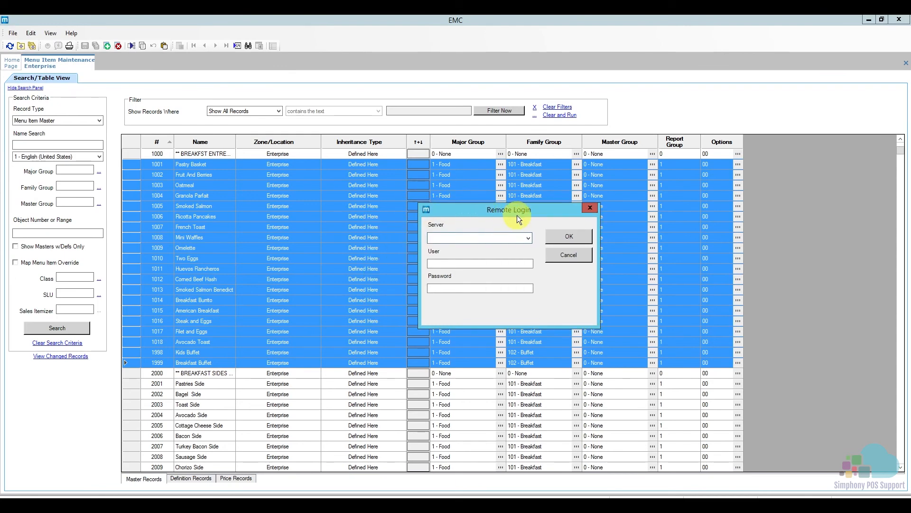
pyautogui.click(443, 238)
pyautogui.click(469, 263)
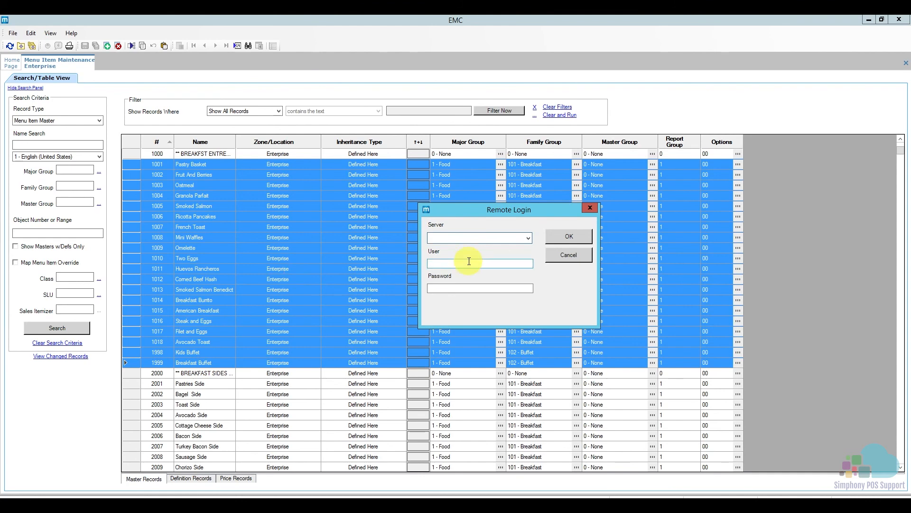